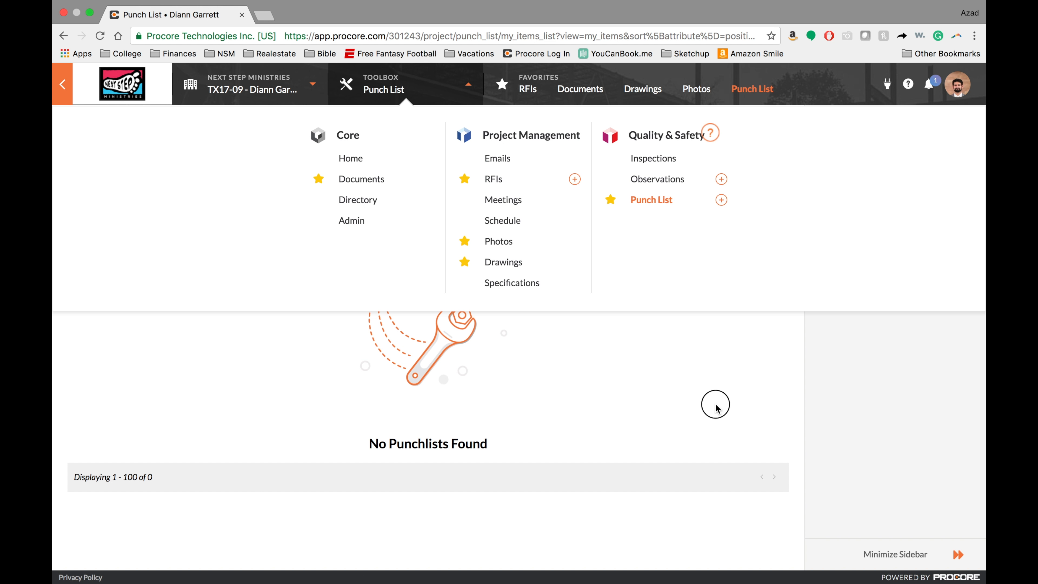
# Create a new punch list item titled "Fix House"
pyautogui.click(714, 405)
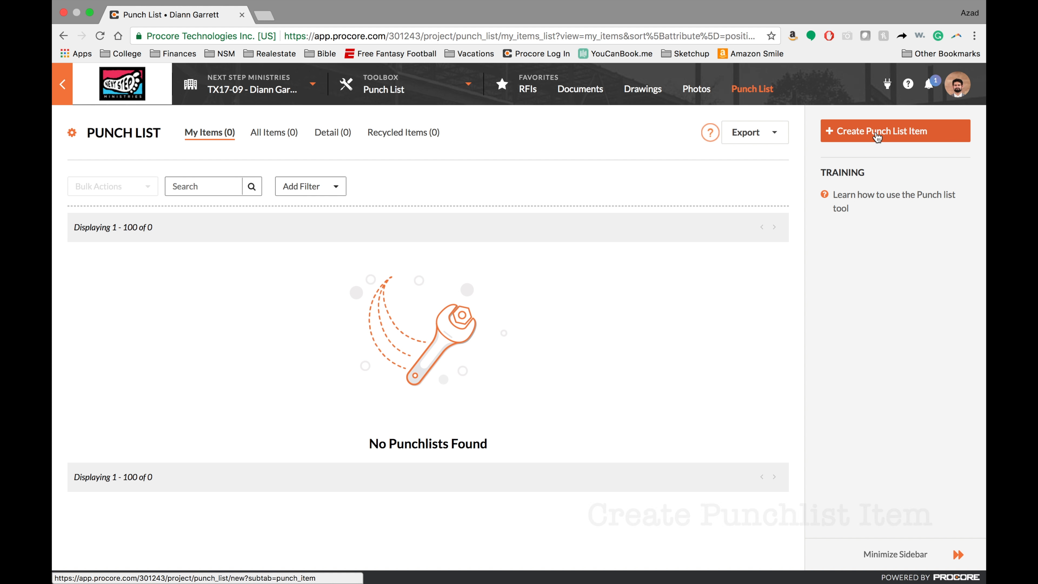
pyautogui.click(875, 135)
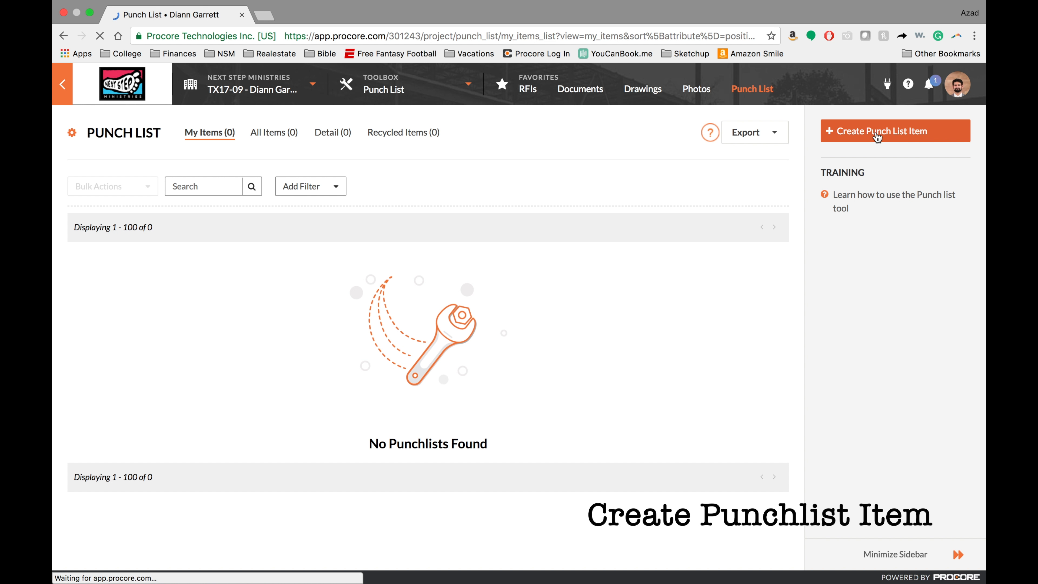
pyautogui.write('Fix House')
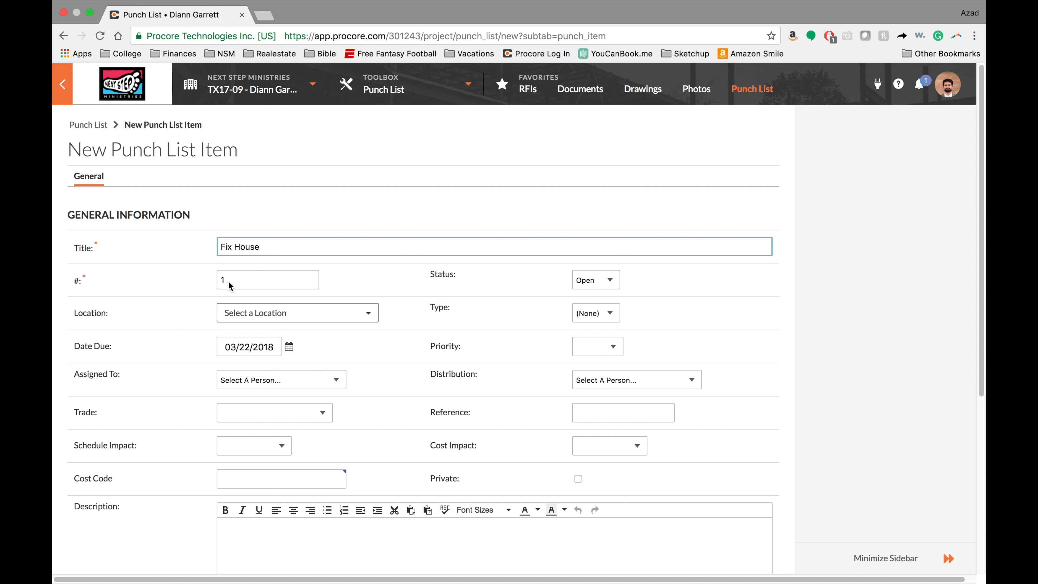
# Set the item's due date to 03/23/2018, leaving the location unselected
pyautogui.click(352, 313)
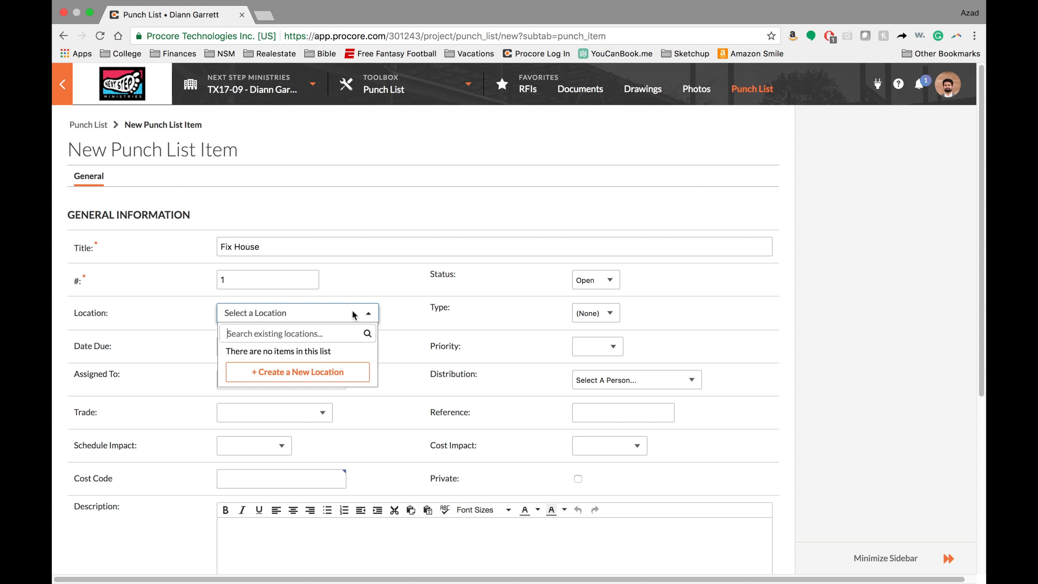
pyautogui.click(355, 291)
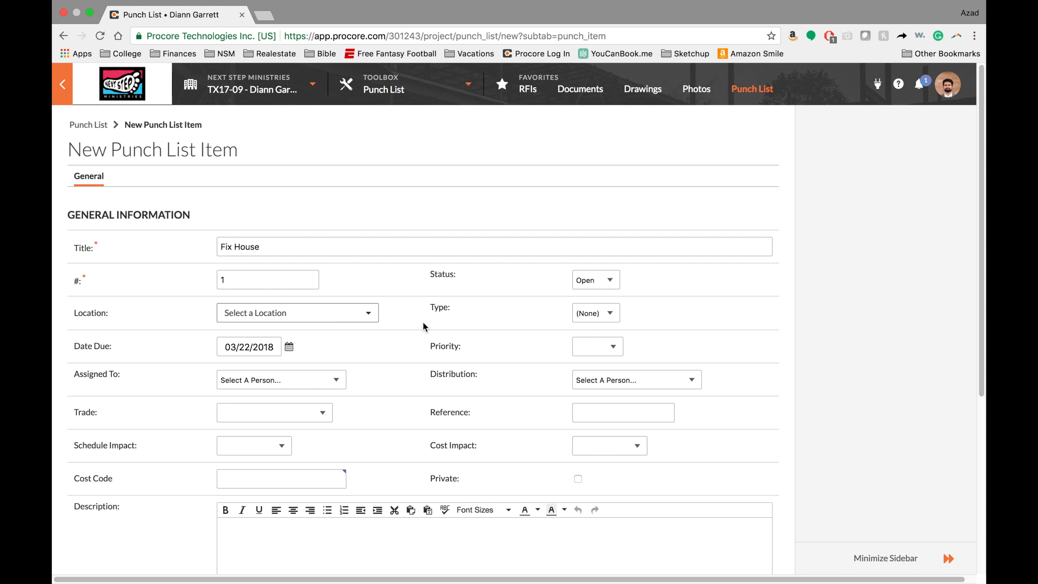
pyautogui.click(260, 347)
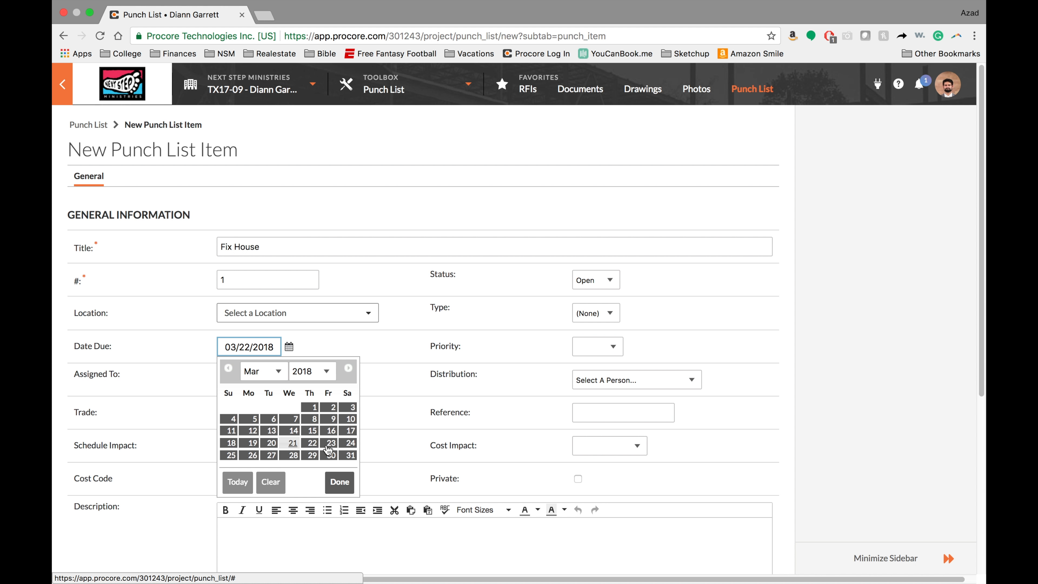
pyautogui.click(332, 445)
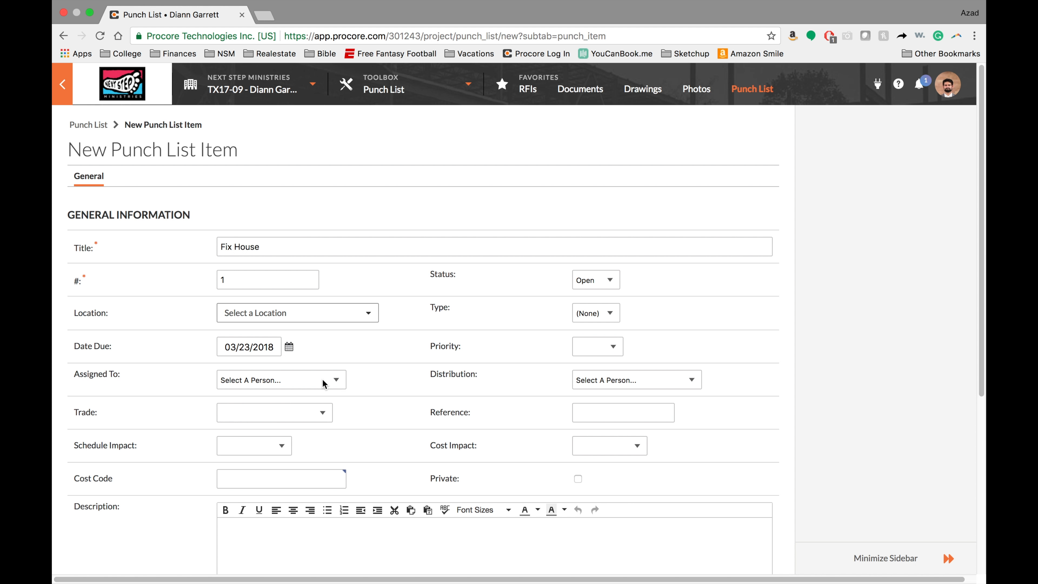
# Assign the punch list item to two individual people from Next Step Ministries
pyautogui.click(336, 381)
pyautogui.scroll(-1, 313, 494)
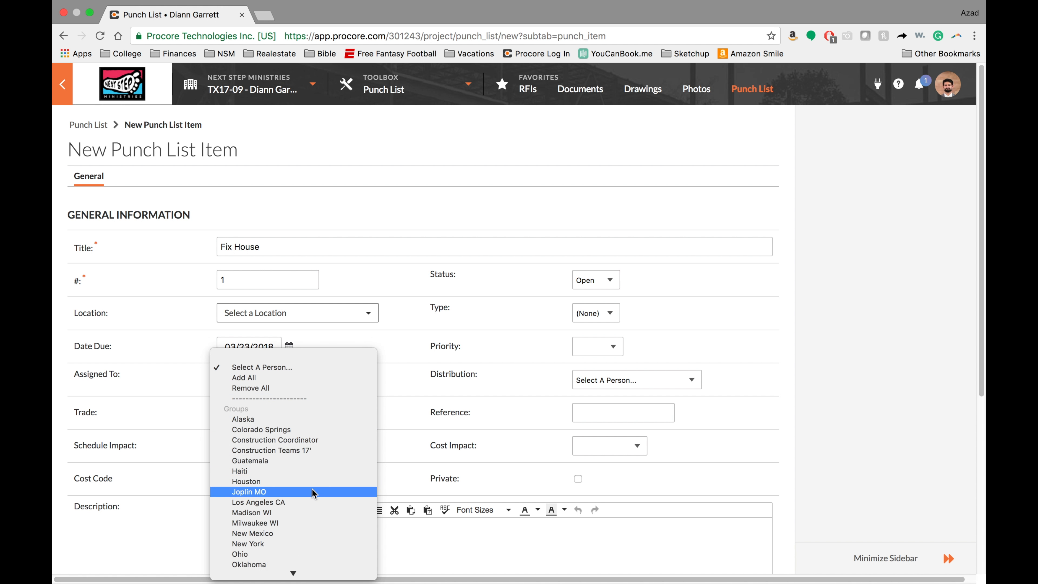
pyautogui.scroll(-5, 313, 493)
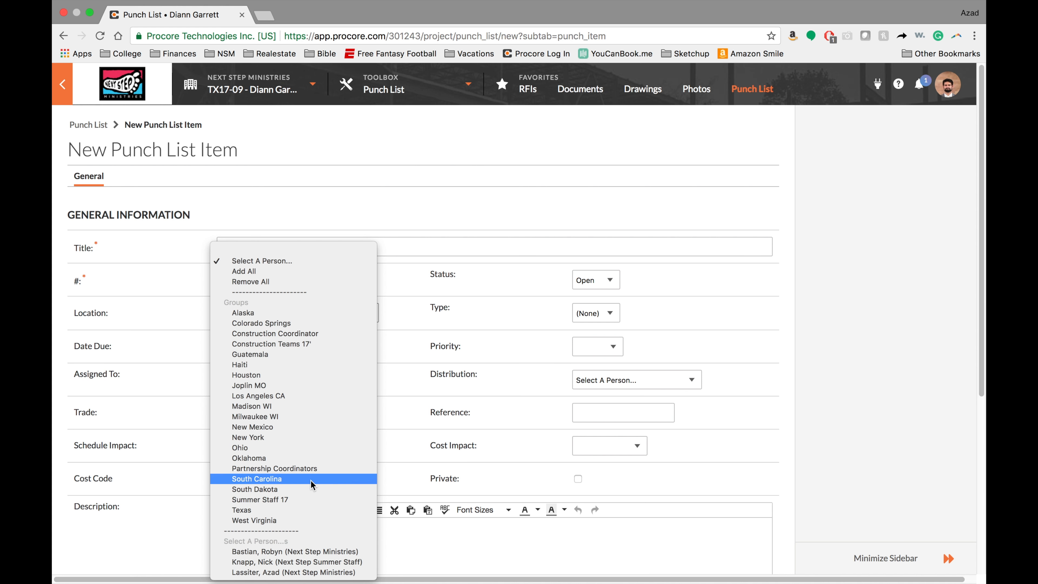
pyautogui.click(304, 572)
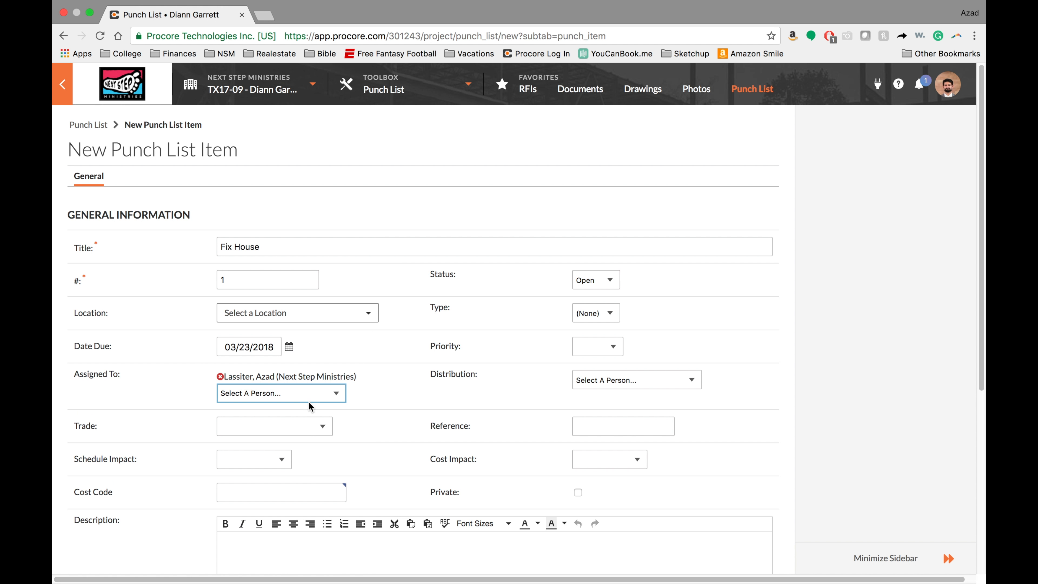
pyautogui.click(379, 397)
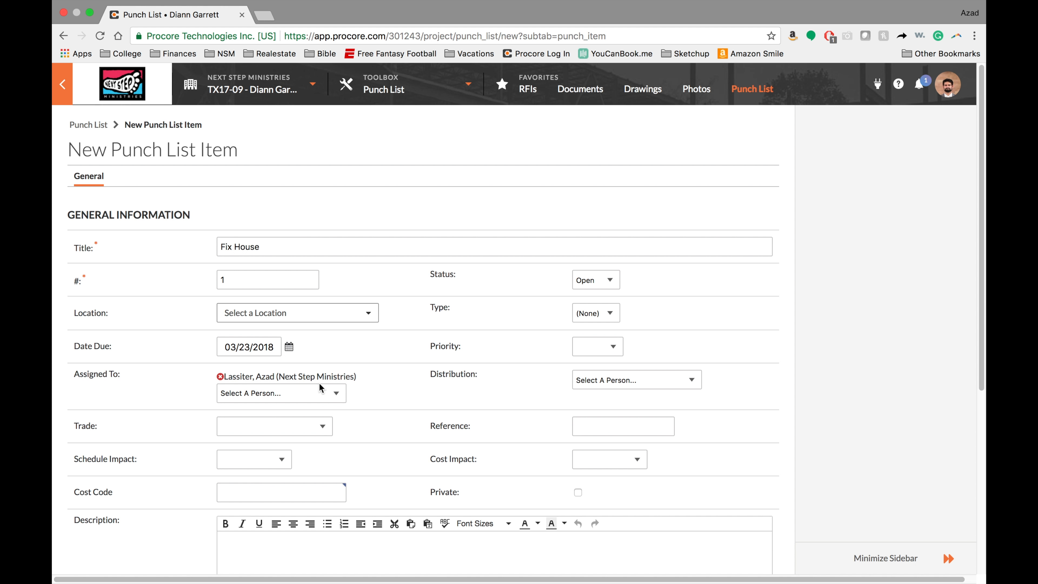
pyautogui.click(334, 394)
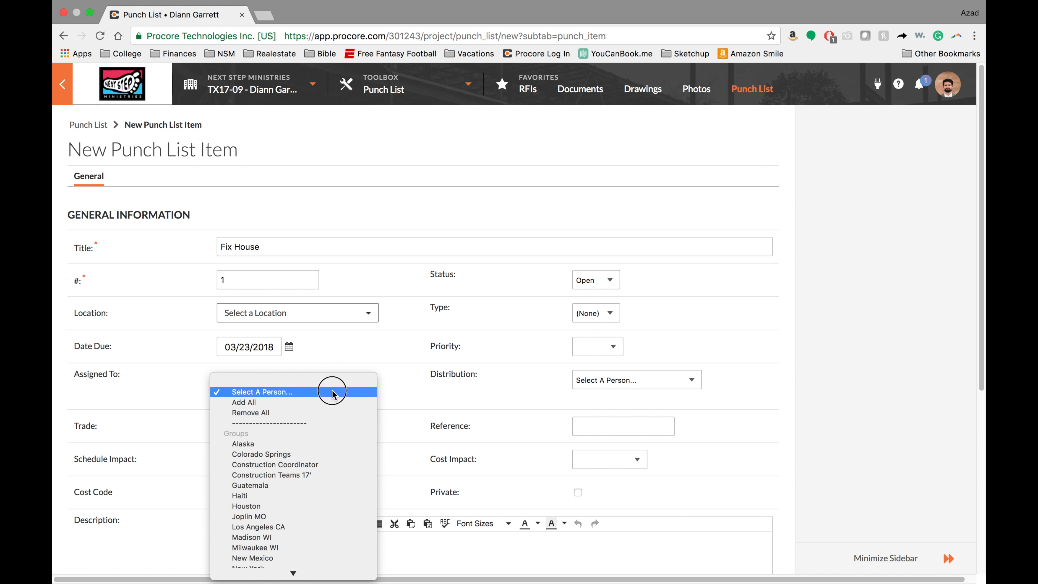
pyautogui.click(297, 562)
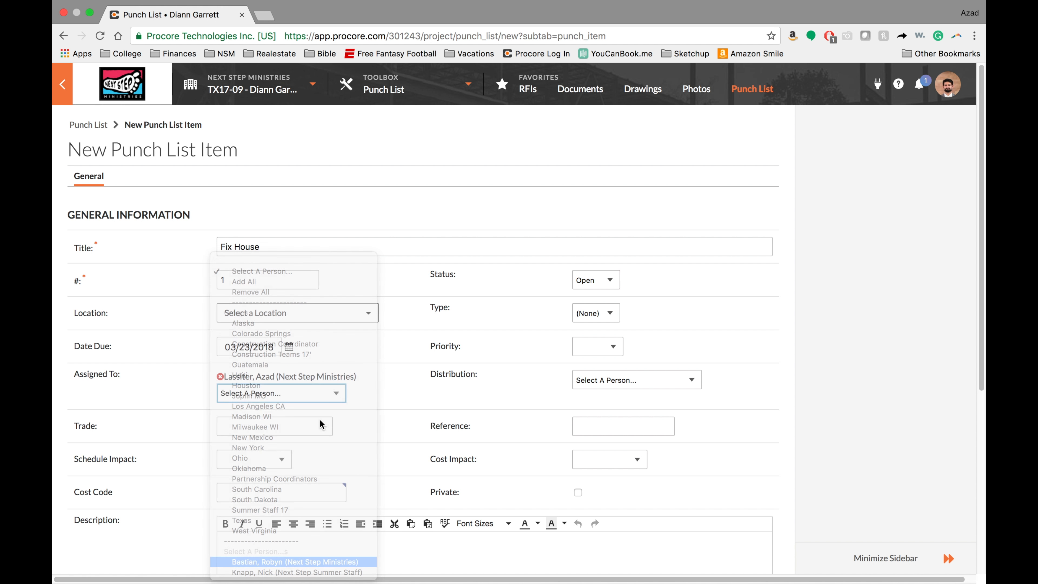
pyautogui.click(397, 395)
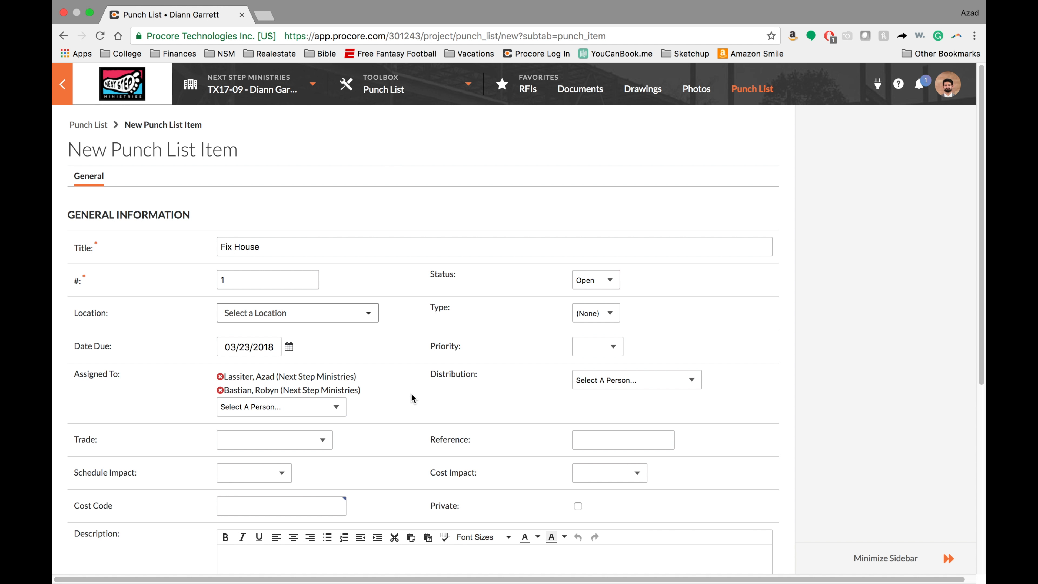
# Add all available people to the distribution list and enter the description "We need to fix the house."
pyautogui.click(692, 381)
pyautogui.click(629, 500)
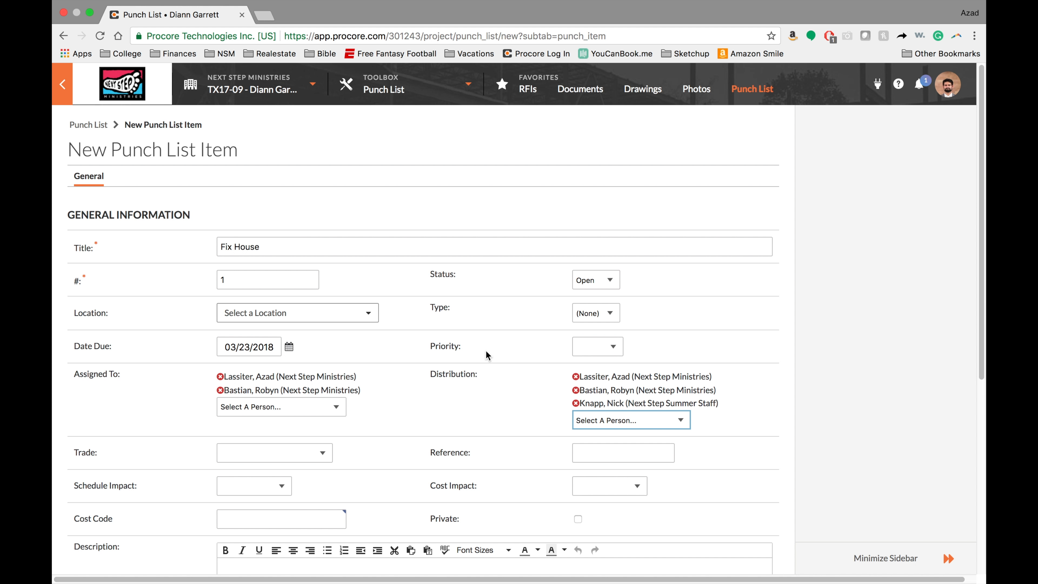
pyautogui.scroll(-2, 379, 373)
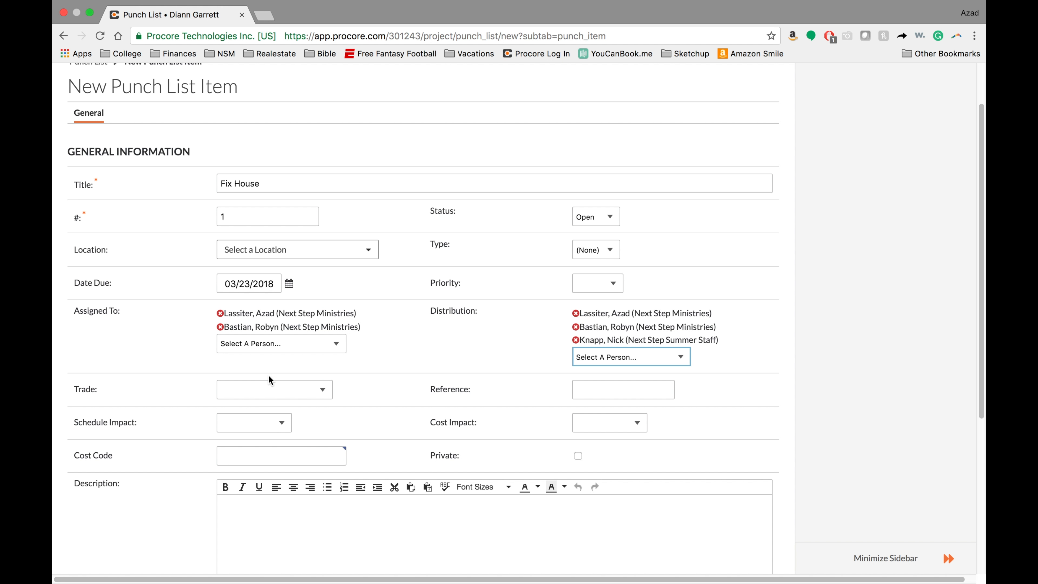
pyautogui.scroll(-5, 327, 401)
pyautogui.click(254, 311)
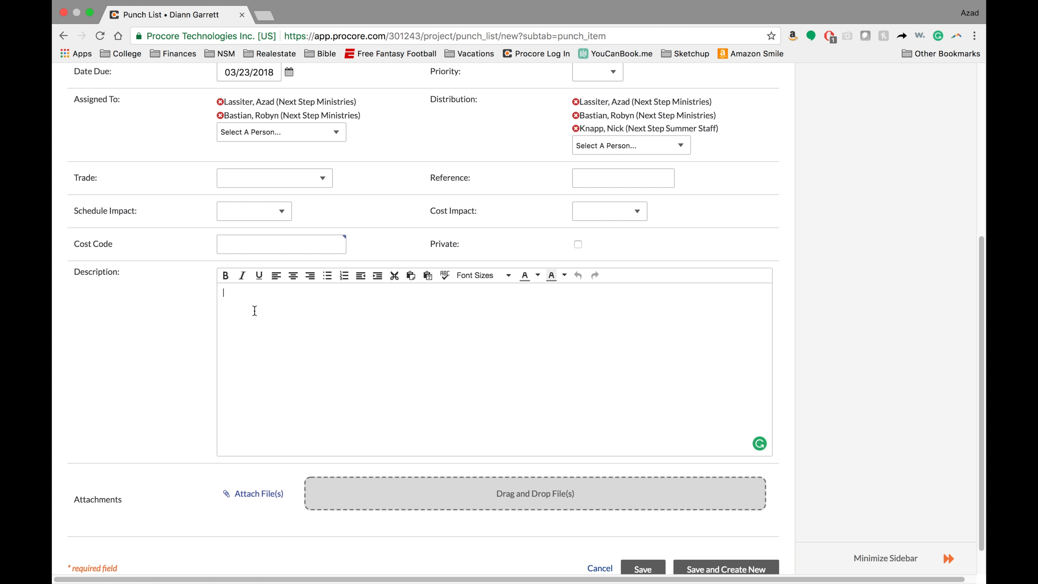
pyautogui.write('We need to fix the house.')
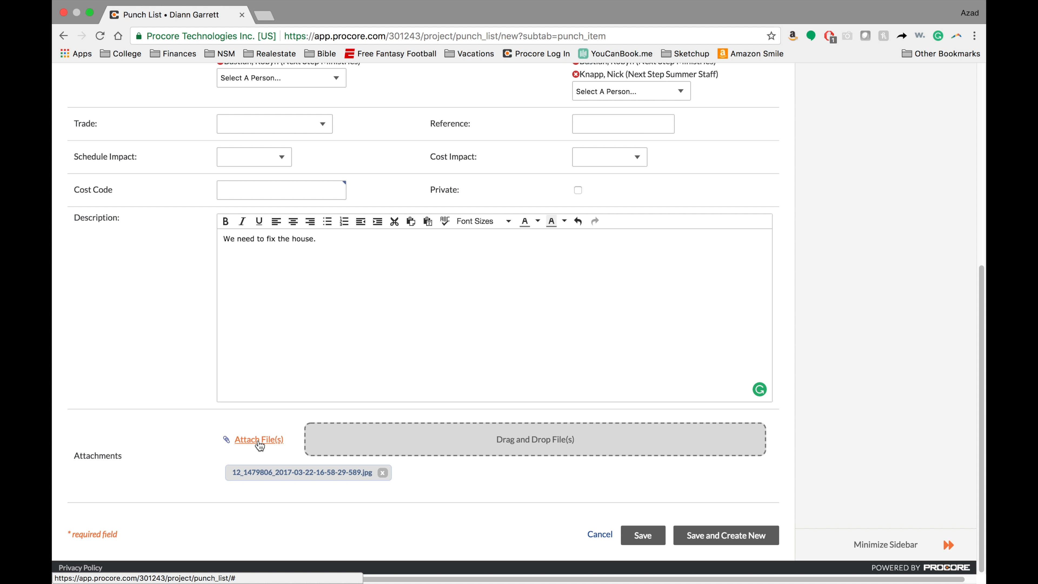
pyautogui.scroll(1, 258, 442)
pyautogui.scroll(-1, 258, 441)
pyautogui.click(260, 440)
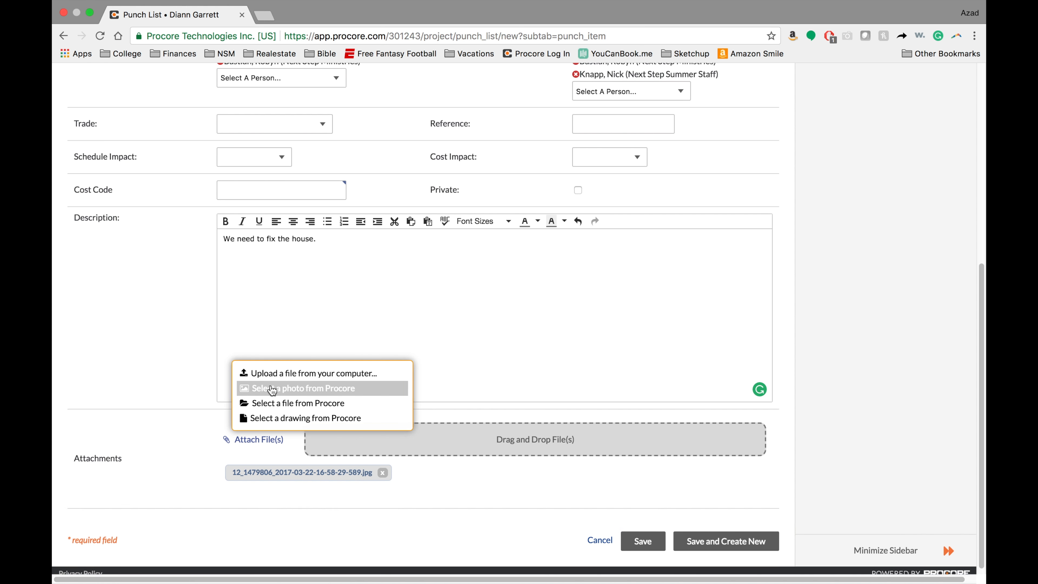
pyautogui.click(295, 388)
pyautogui.scroll(-5, 293, 495)
pyautogui.click(306, 322)
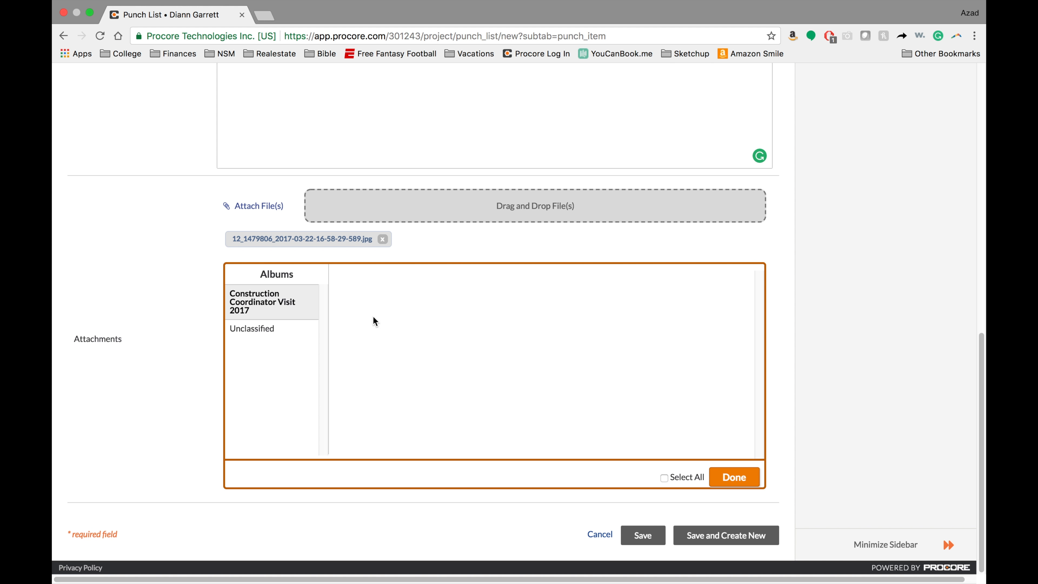
pyautogui.click(478, 312)
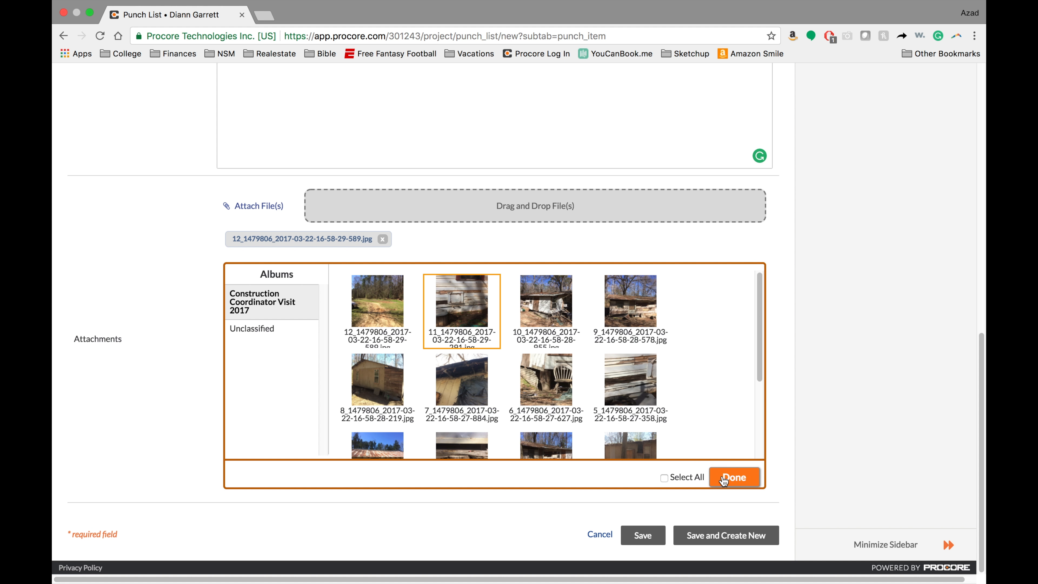
pyautogui.click(731, 476)
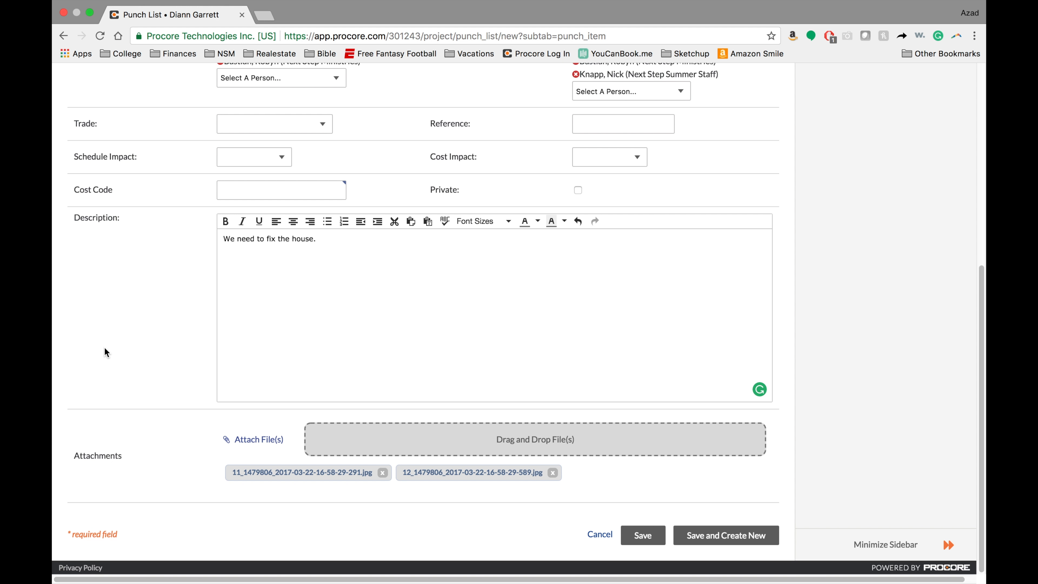
pyautogui.click(266, 440)
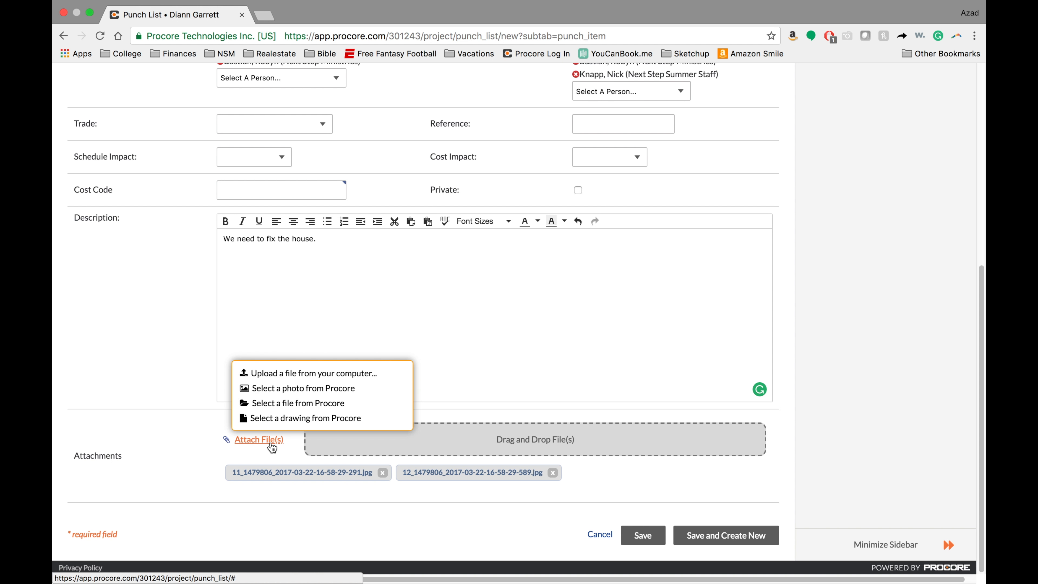
pyautogui.click(185, 378)
pyautogui.scroll(1, 186, 380)
pyautogui.scroll(1, 189, 372)
pyautogui.scroll(-2, 172, 359)
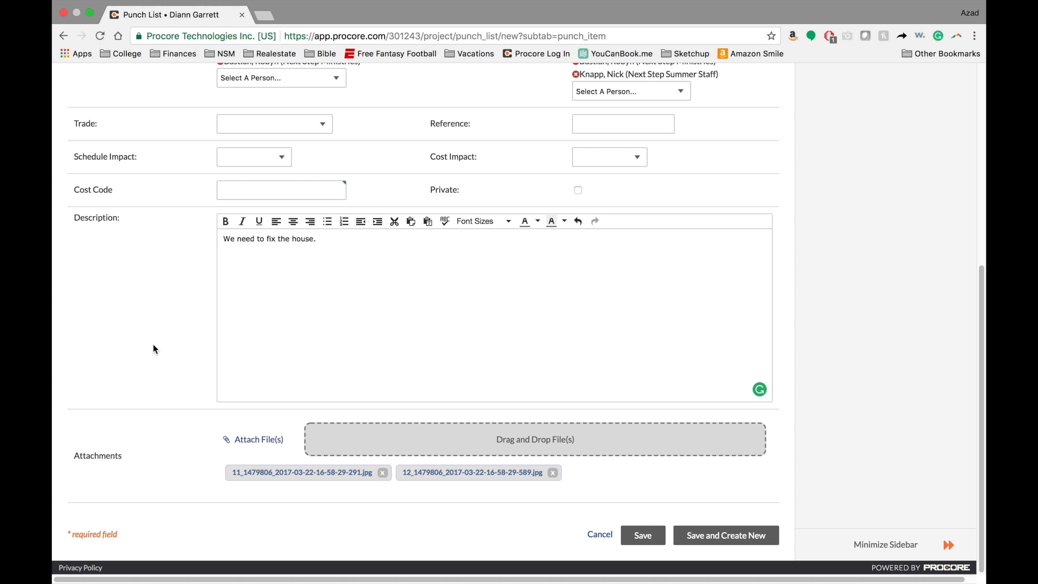
# Save the punch list item and send all punch list items that are ready to go out
pyautogui.click(641, 535)
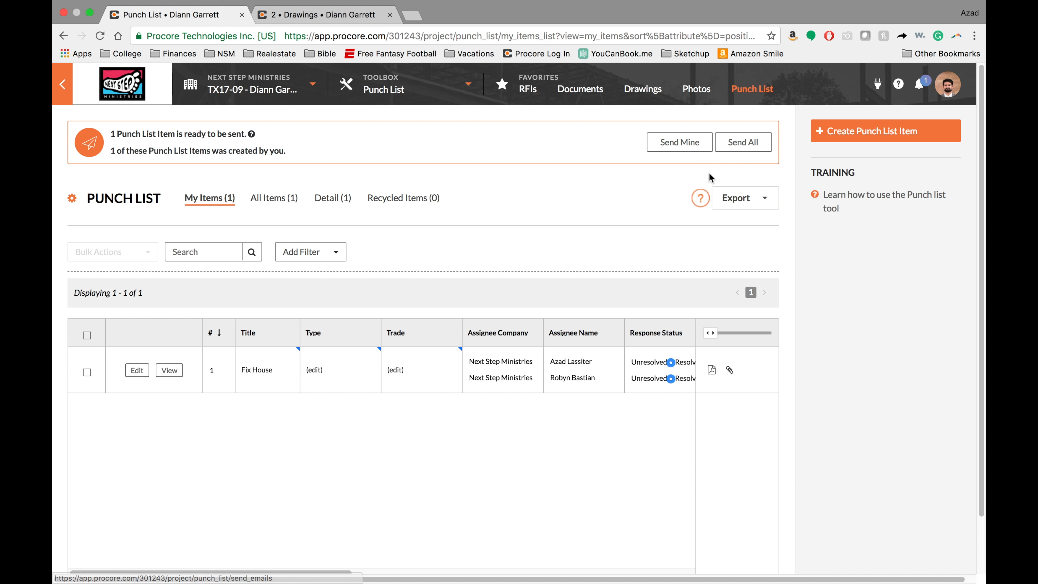
pyautogui.click(734, 149)
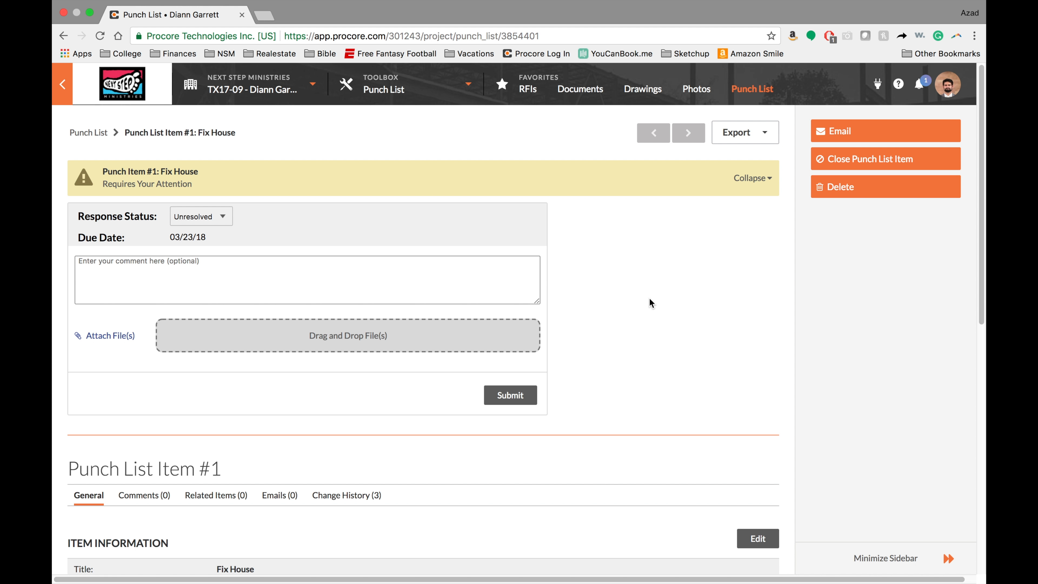
# Look over the Fix House item's details, then open drawing 2, Floor Plan, from the project drawings
pyautogui.scroll(-10, 649, 298)
pyautogui.scroll(10, 649, 298)
pyautogui.click(631, 90)
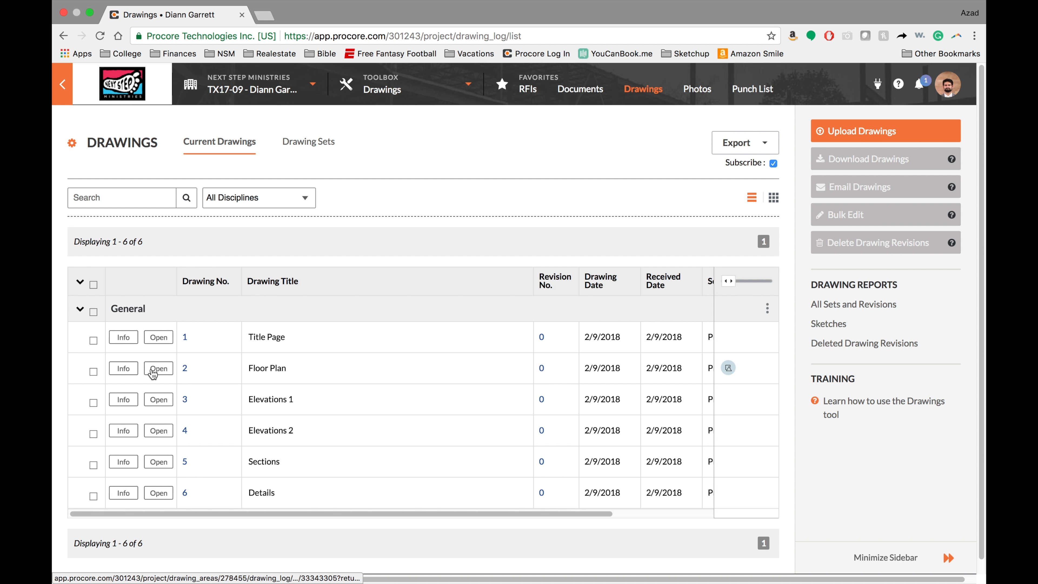
pyautogui.click(158, 369)
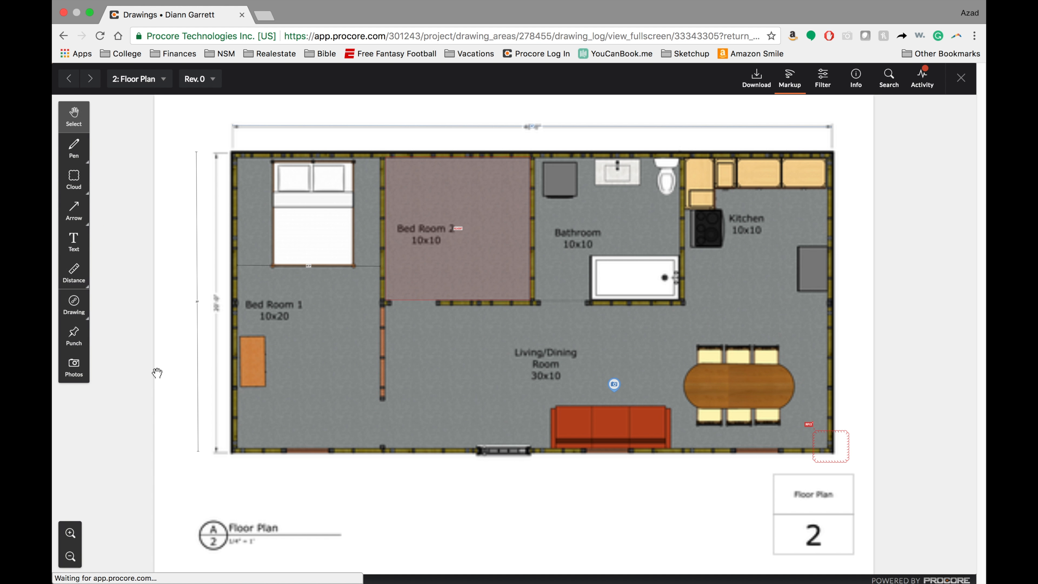
# Link punch item 1 to the Floor Plan in Bed Room 1, below the orange furniture, and publish the markup
pyautogui.click(74, 341)
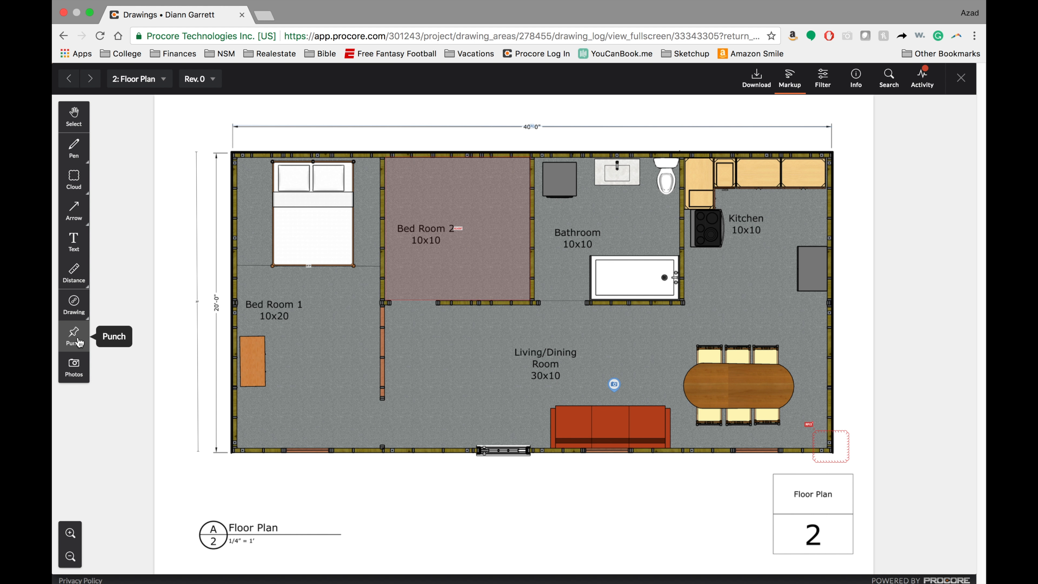
pyautogui.click(281, 408)
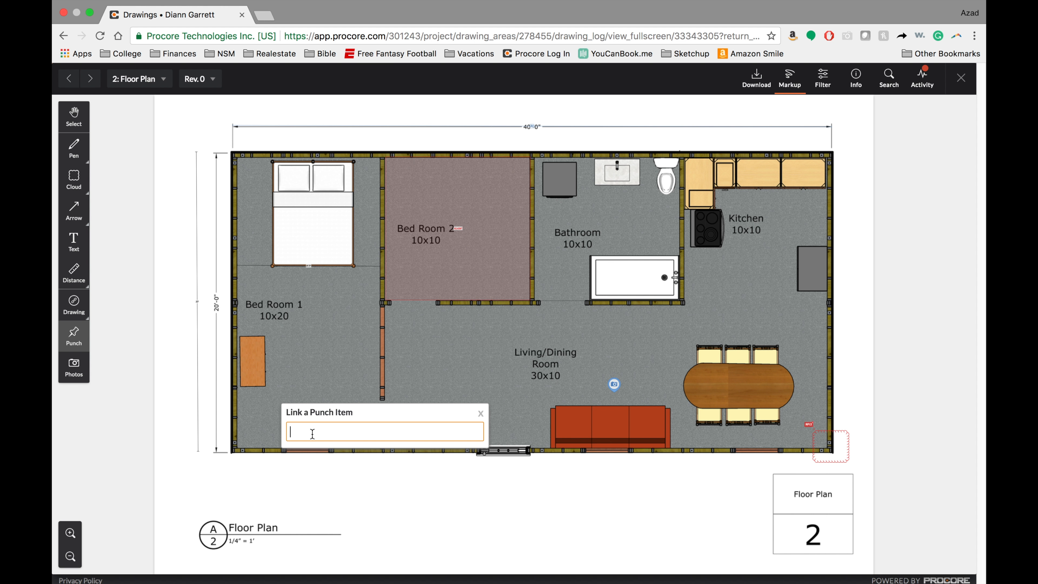
pyautogui.write('1')
pyautogui.click(315, 453)
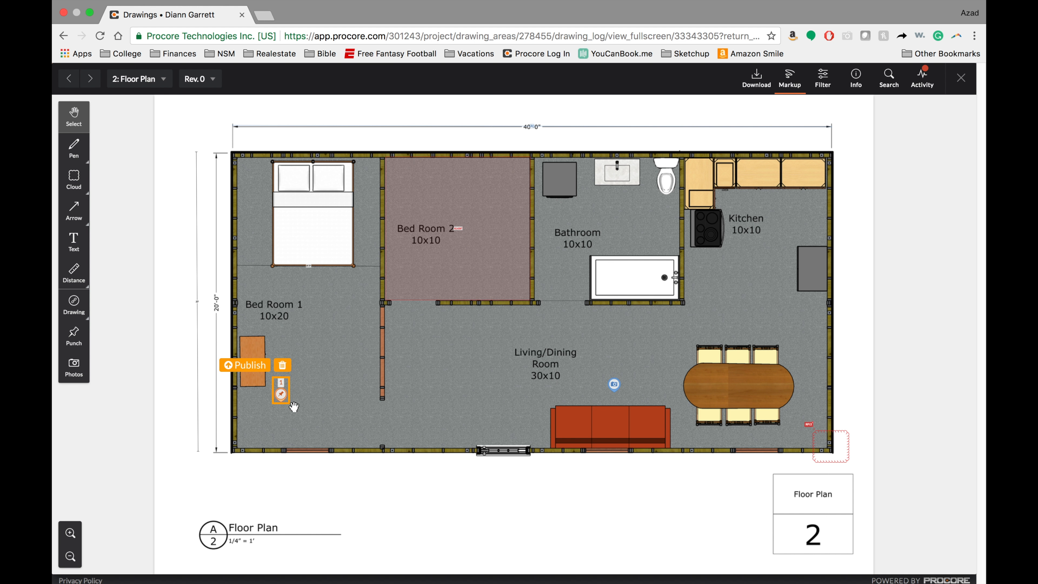
pyautogui.click(229, 365)
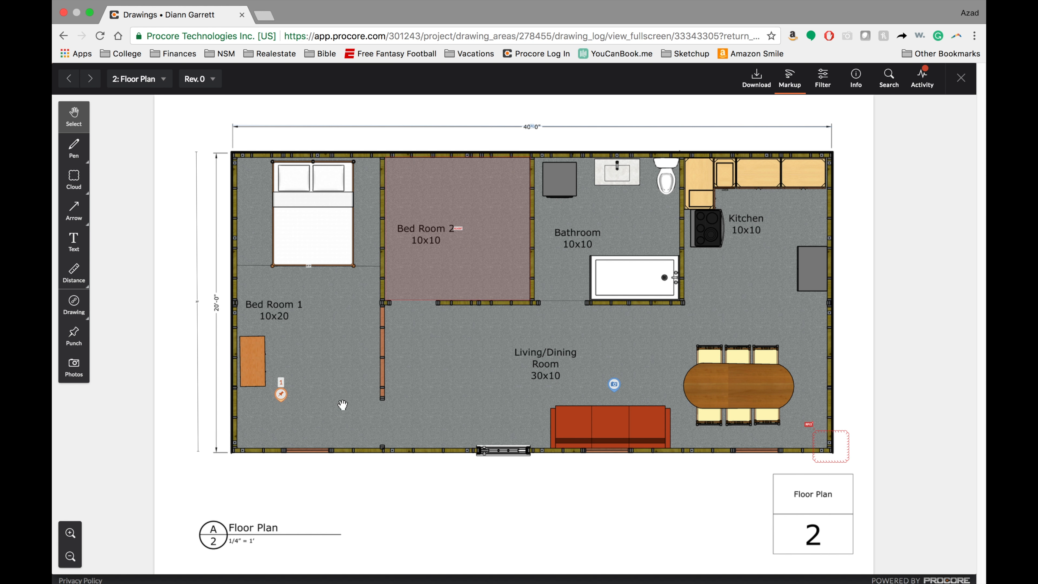
pyautogui.scroll(5, 283, 408)
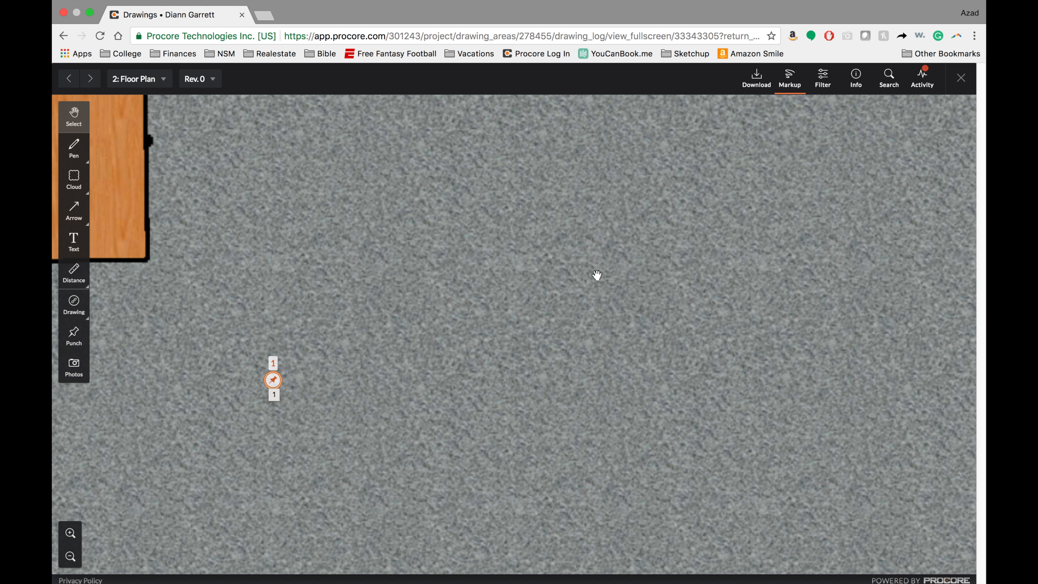
pyautogui.scroll(-5, 603, 269)
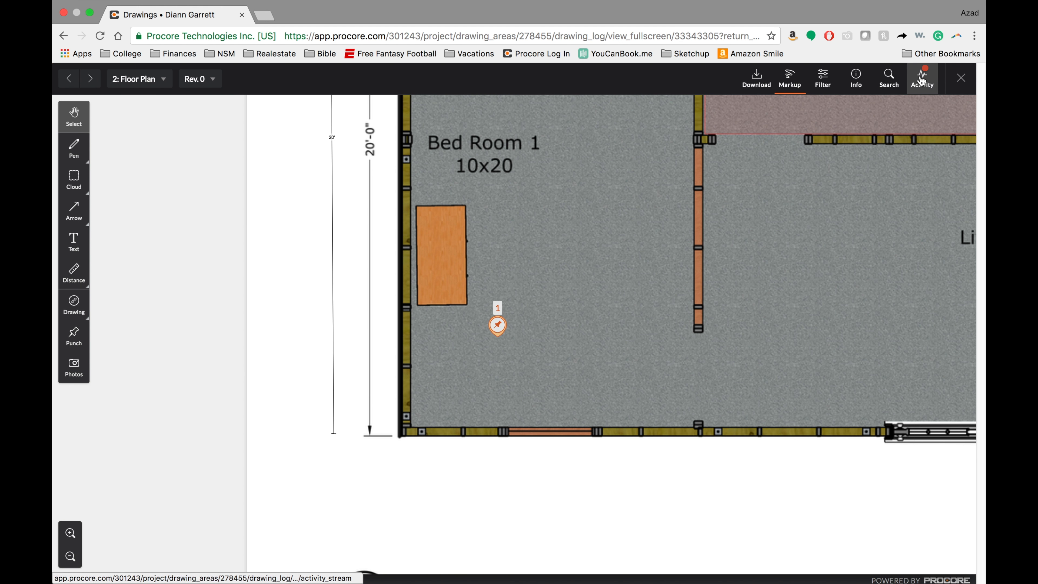
# Close the Floor Plan drawing and return to the project's punch list
pyautogui.click(960, 77)
pyautogui.click(747, 90)
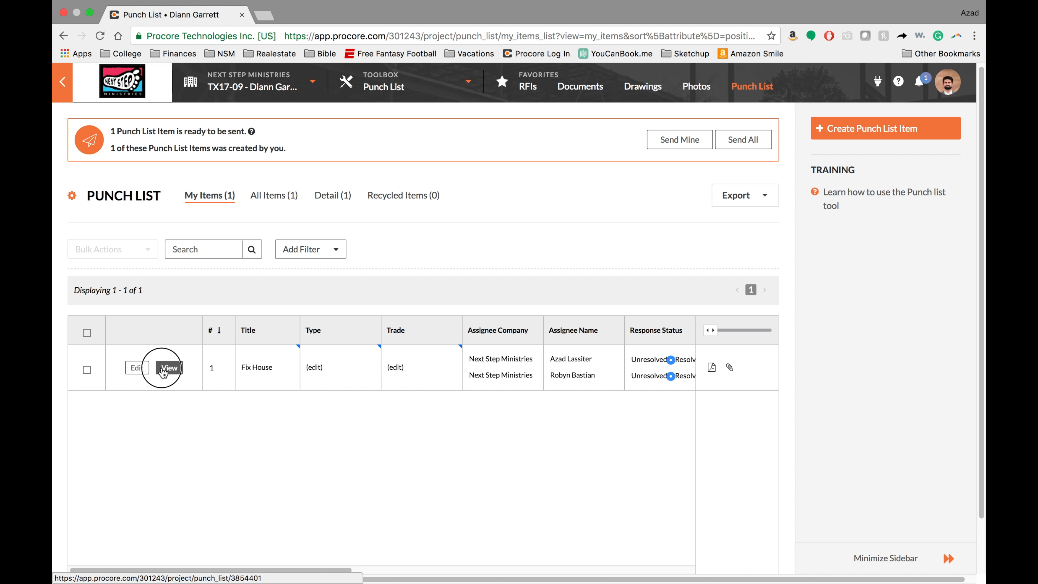
# View the Fix House punch item, inspect its marker on linked drawing 2, Floor Plan, and return to the item
pyautogui.click(162, 368)
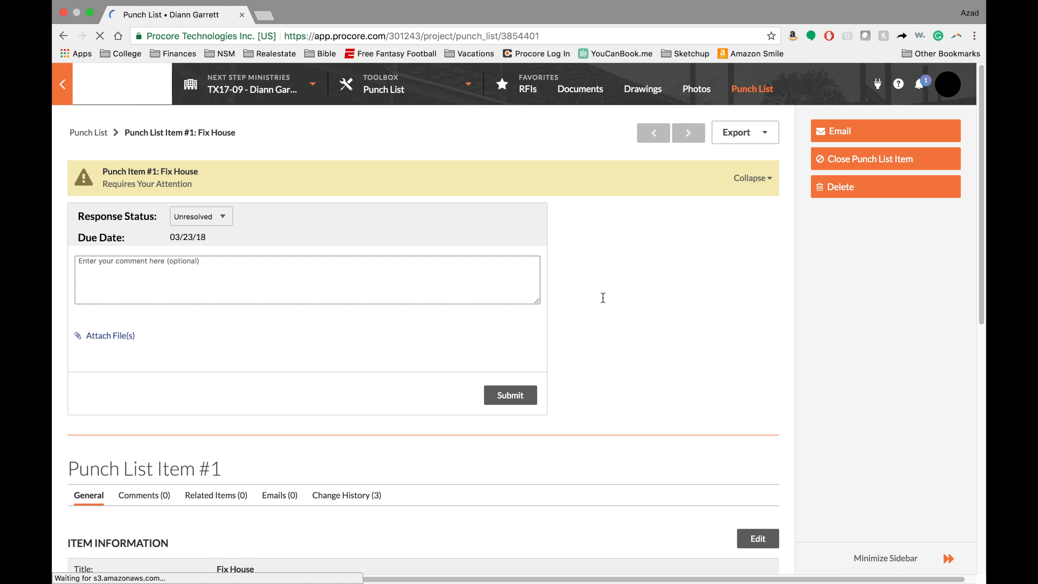
pyautogui.scroll(-6, 605, 296)
pyautogui.scroll(-1, 610, 277)
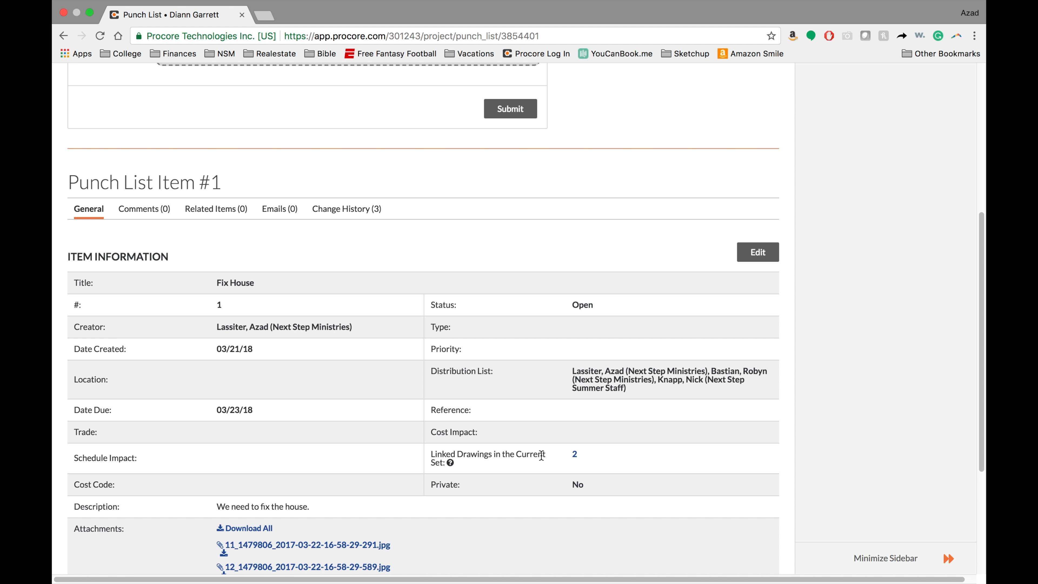
pyautogui.click(575, 455)
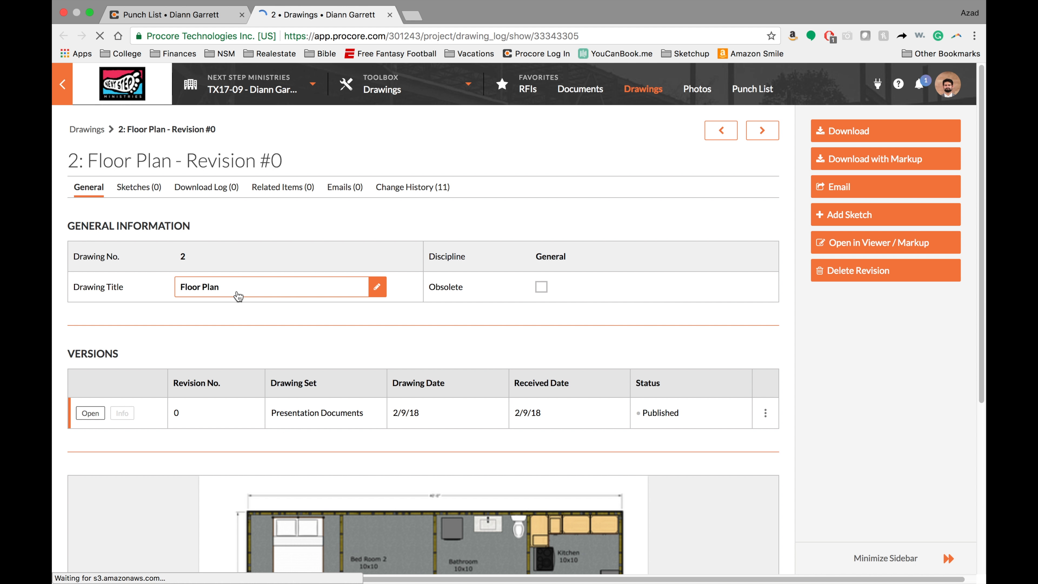
pyautogui.scroll(-6, 393, 342)
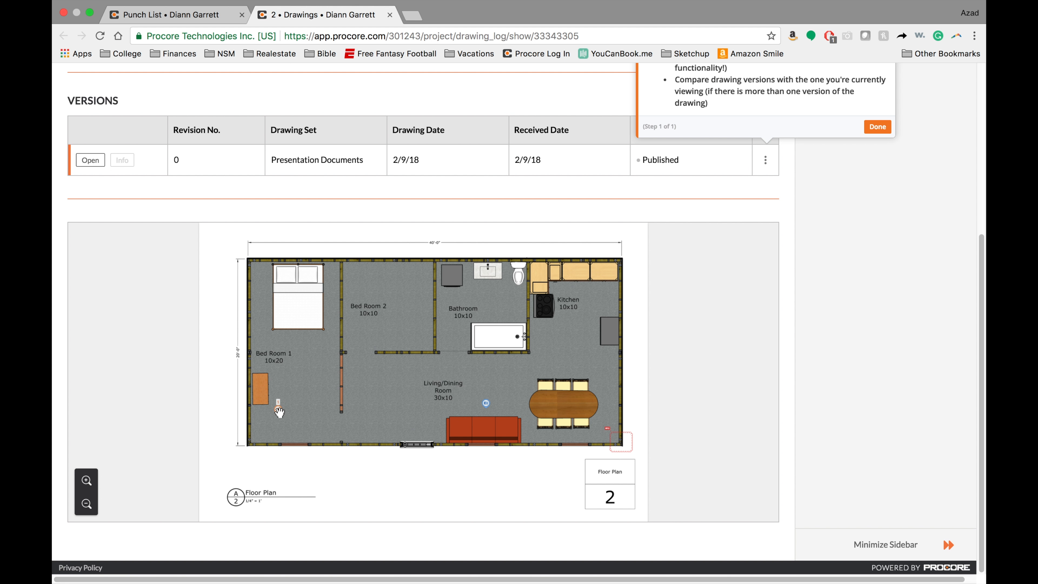
pyautogui.click(279, 408)
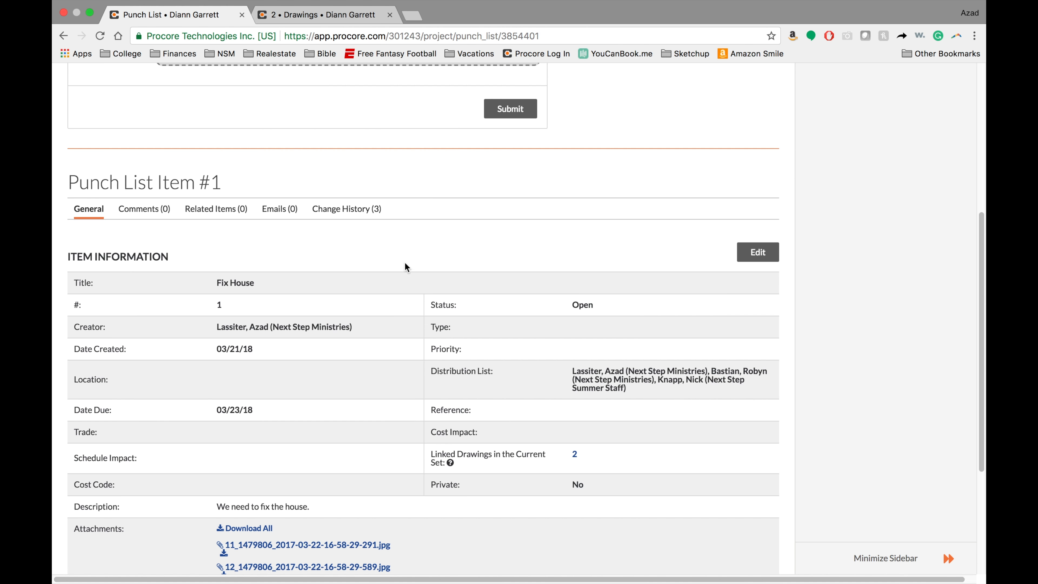
pyautogui.scroll(6, 387, 295)
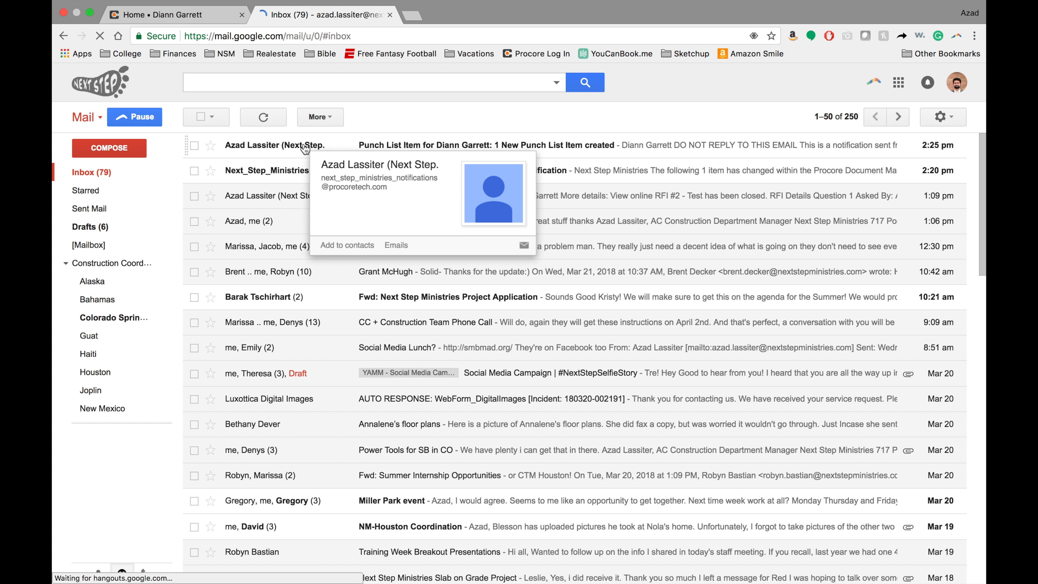
# Switch to Gmail, open the new punch list item notification email and read through the Fix House details in both sections
pyautogui.click(305, 147)
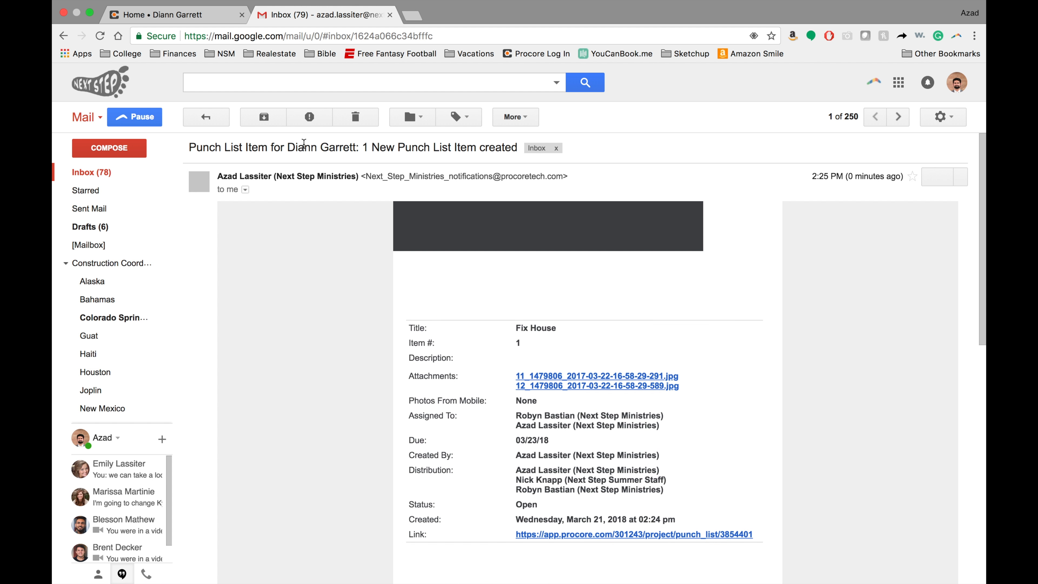
pyautogui.scroll(-1, 506, 329)
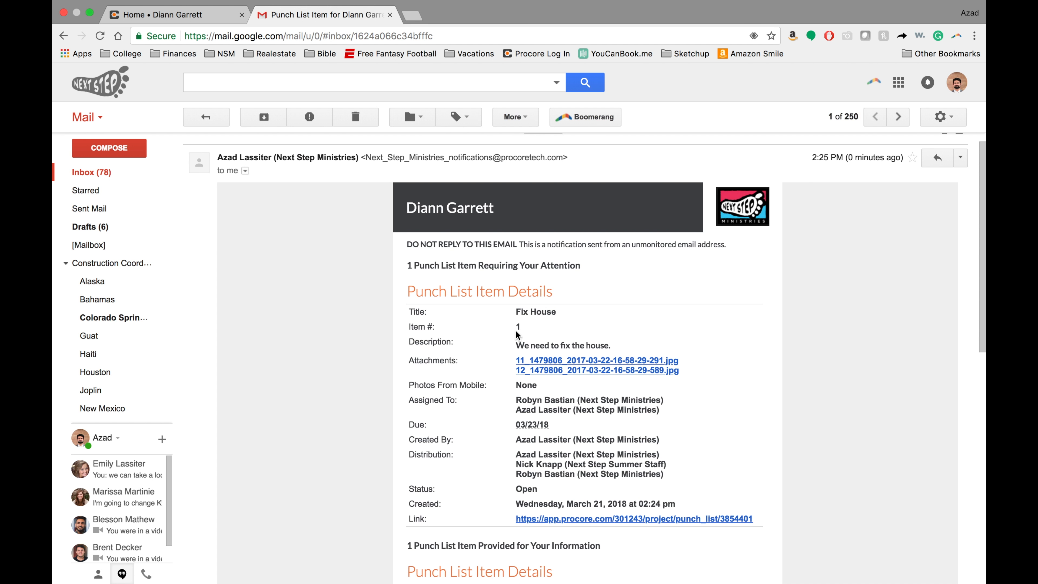
pyautogui.scroll(-1, 507, 330)
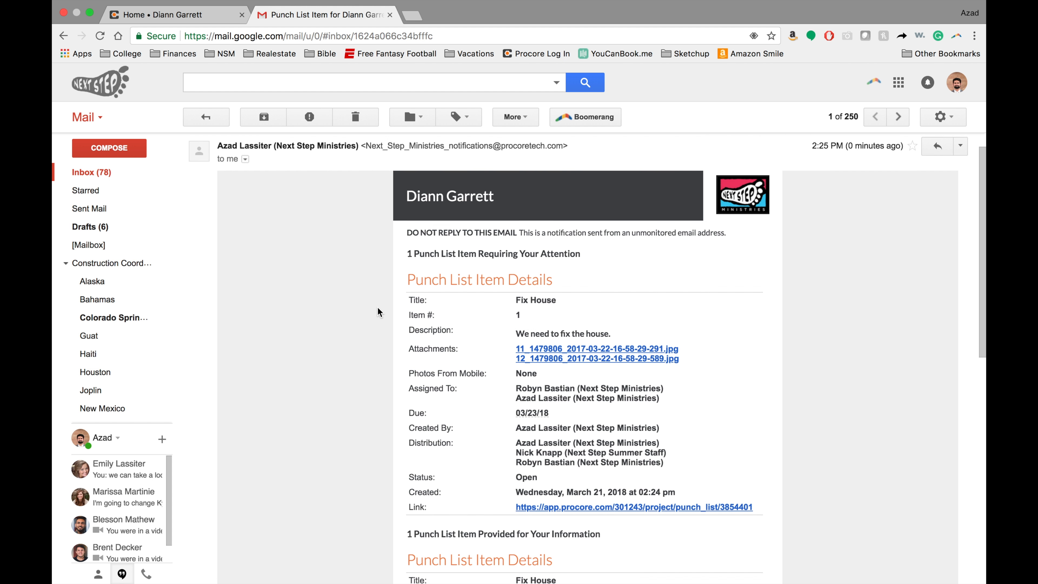
pyautogui.scroll(-3, 378, 312)
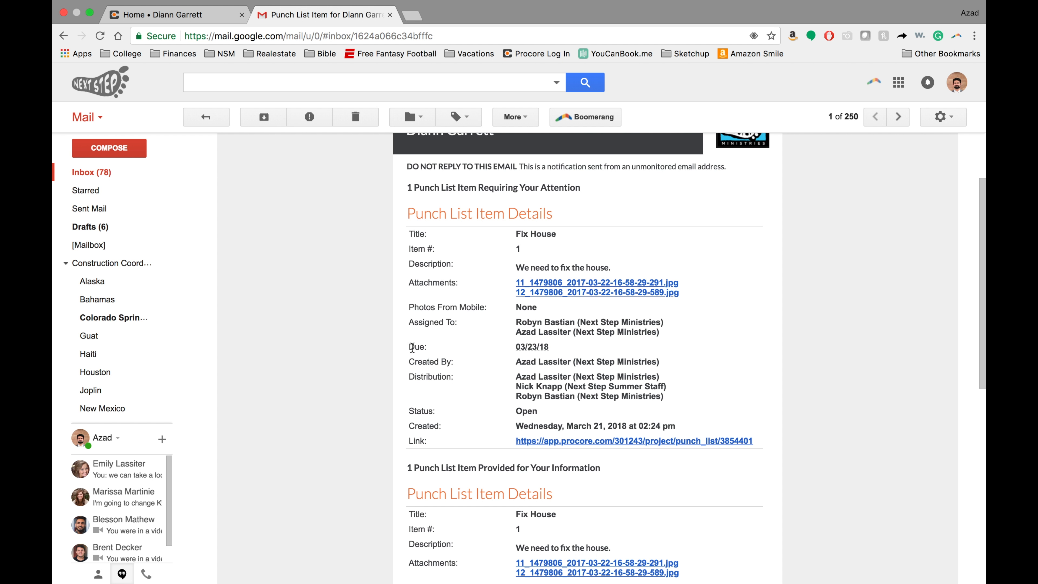
pyautogui.scroll(-1, 409, 348)
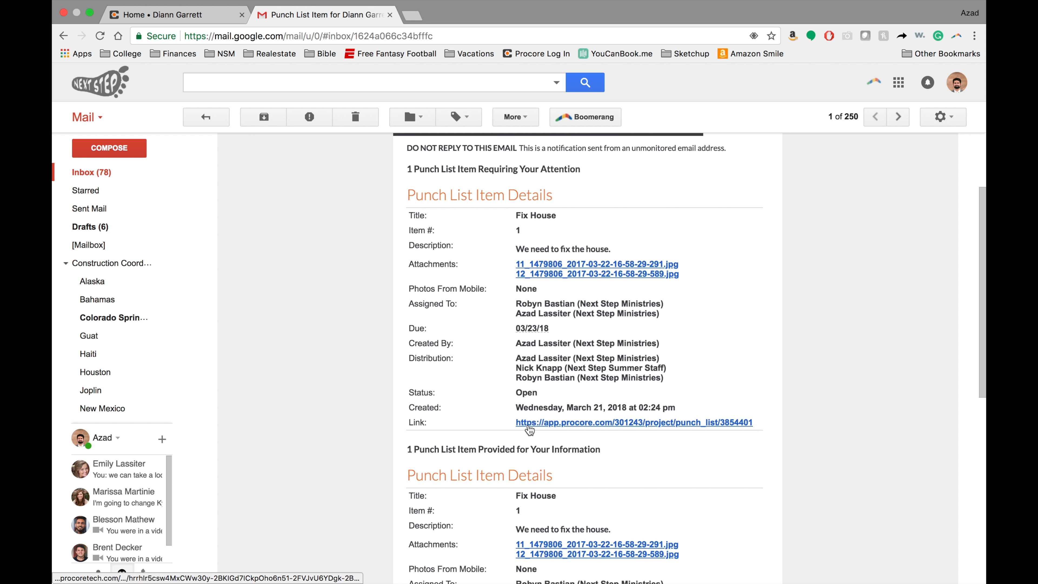
pyautogui.scroll(-1, 529, 429)
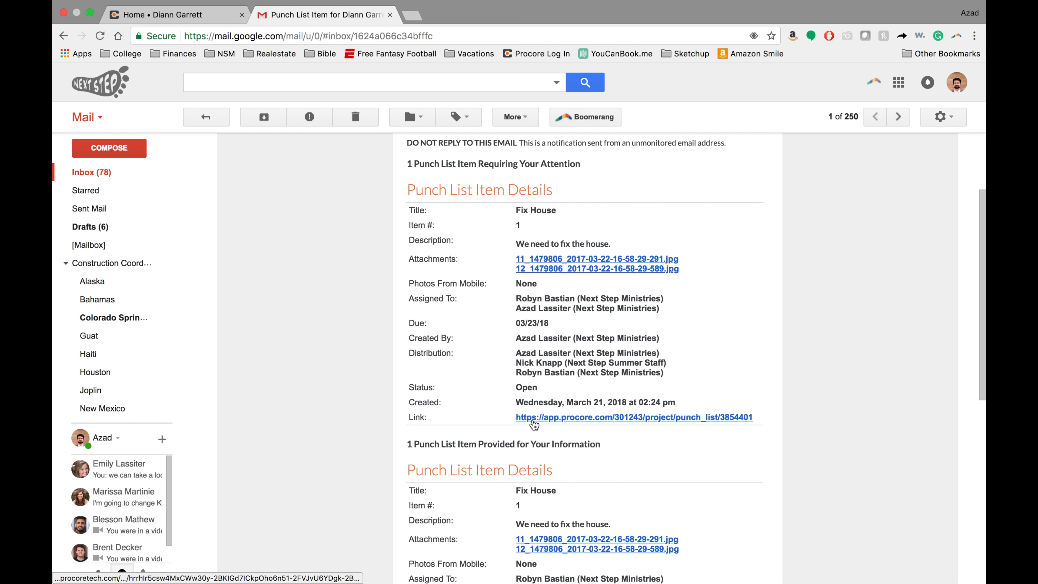
pyautogui.scroll(-5, 534, 425)
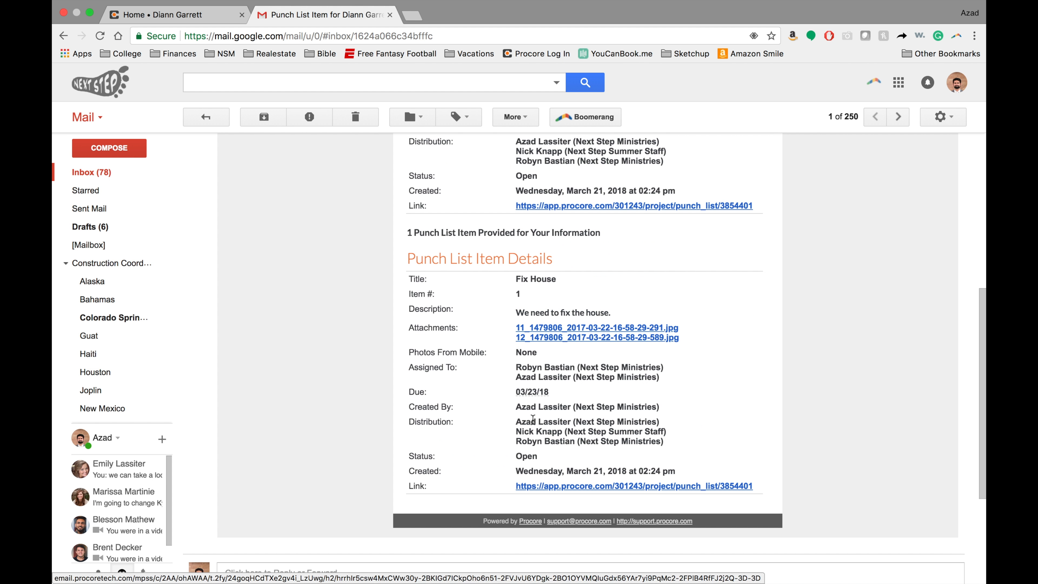
# Open the Fix House item from the email's link, set the response status to Resolved and enter the comment "We fixed the house"
pyautogui.click(549, 207)
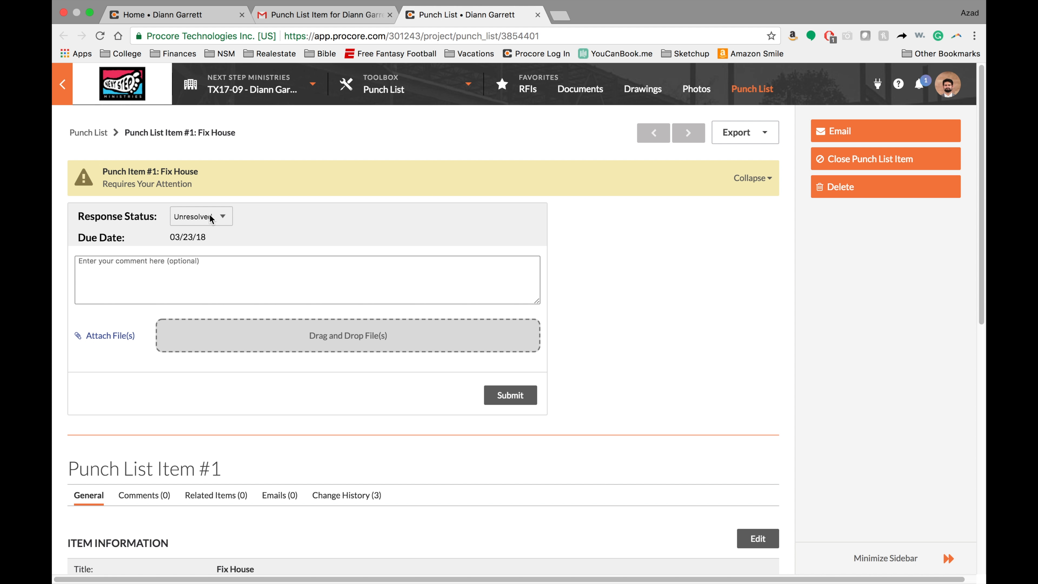
pyautogui.click(192, 216)
pyautogui.click(192, 226)
pyautogui.click(206, 273)
pyautogui.write('W')
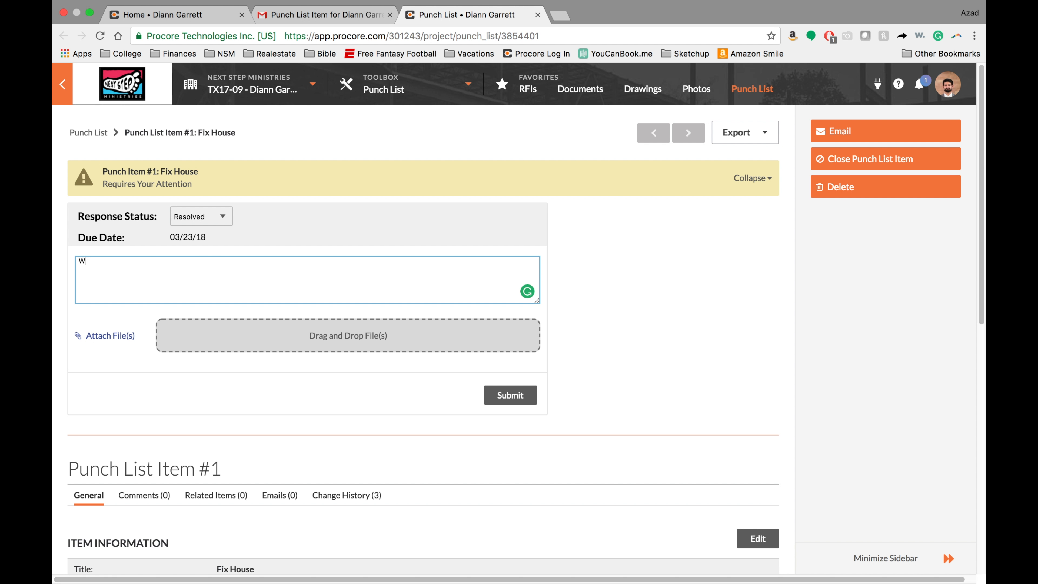
pyautogui.write('e fixed the house')
pyautogui.click(117, 338)
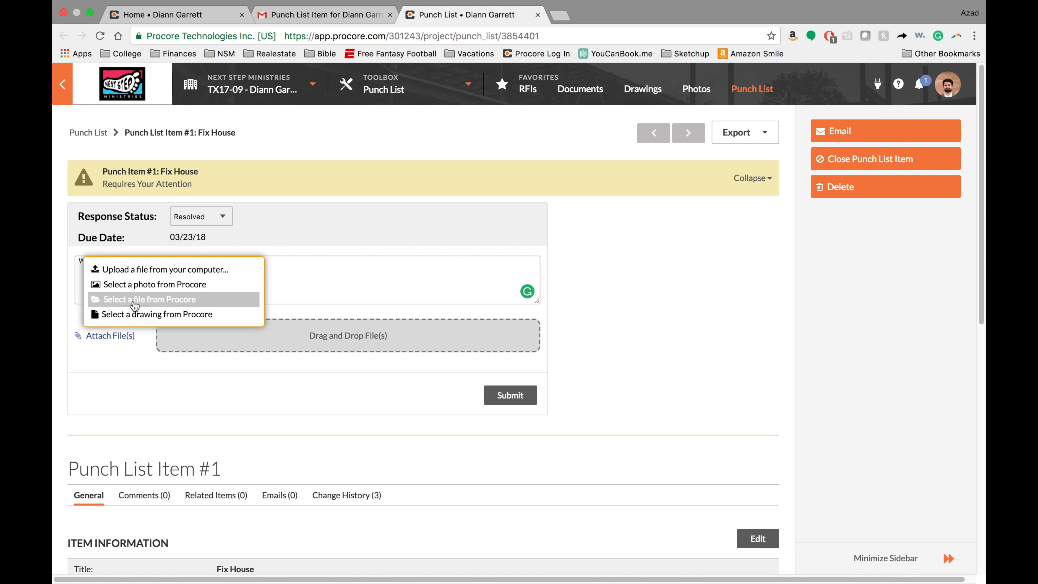
pyautogui.click(139, 285)
pyautogui.click(100, 406)
pyautogui.scroll(-2, 368, 429)
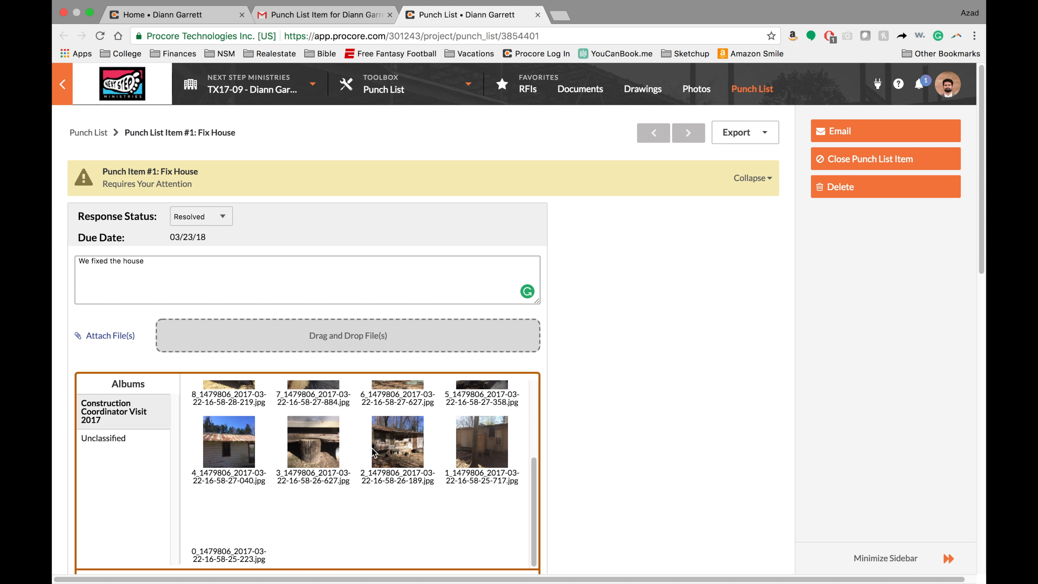
pyautogui.click(399, 448)
pyautogui.scroll(-2, 395, 434)
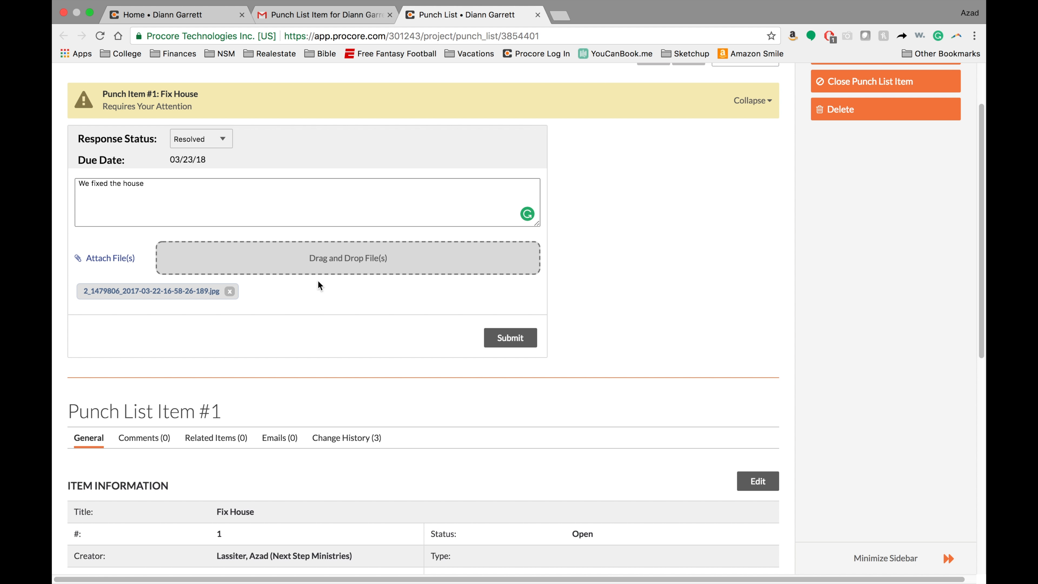
pyautogui.click(499, 337)
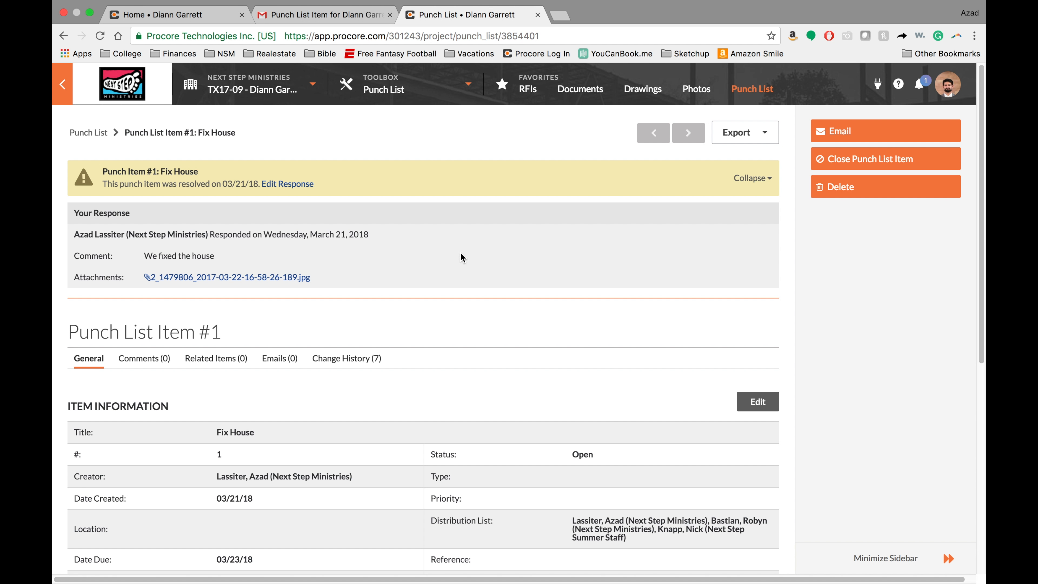
# Review the assignee responses on the Fix House item and close the punch list item
pyautogui.scroll(-9, 429, 272)
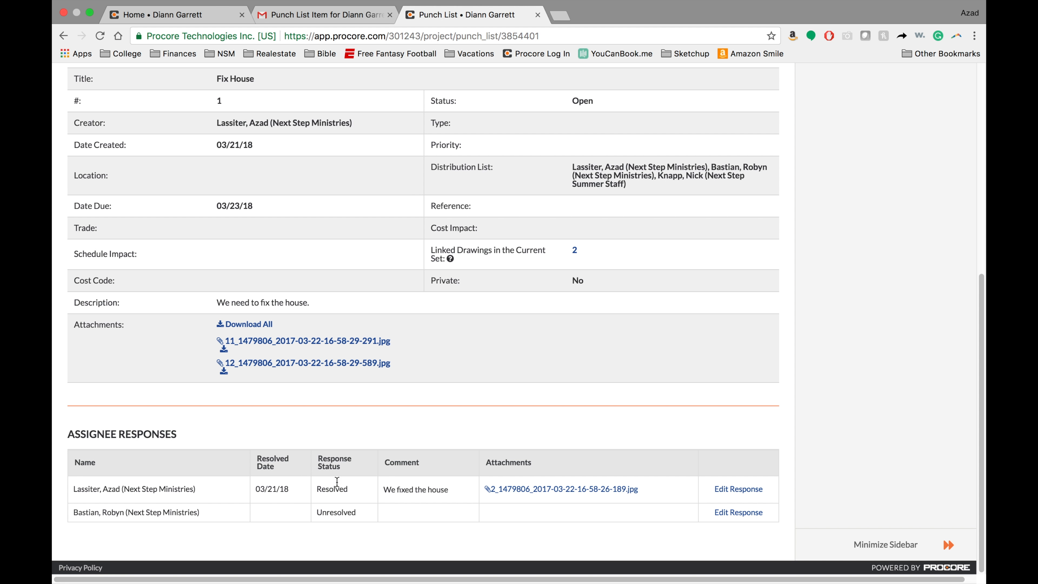
pyautogui.scroll(8, 410, 485)
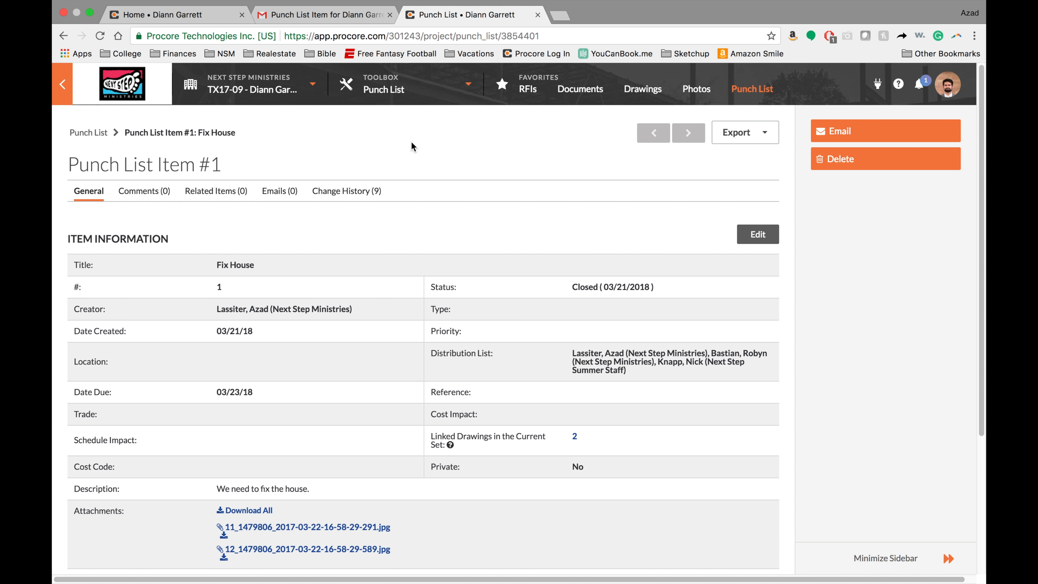
pyautogui.moveTo(808, 4)
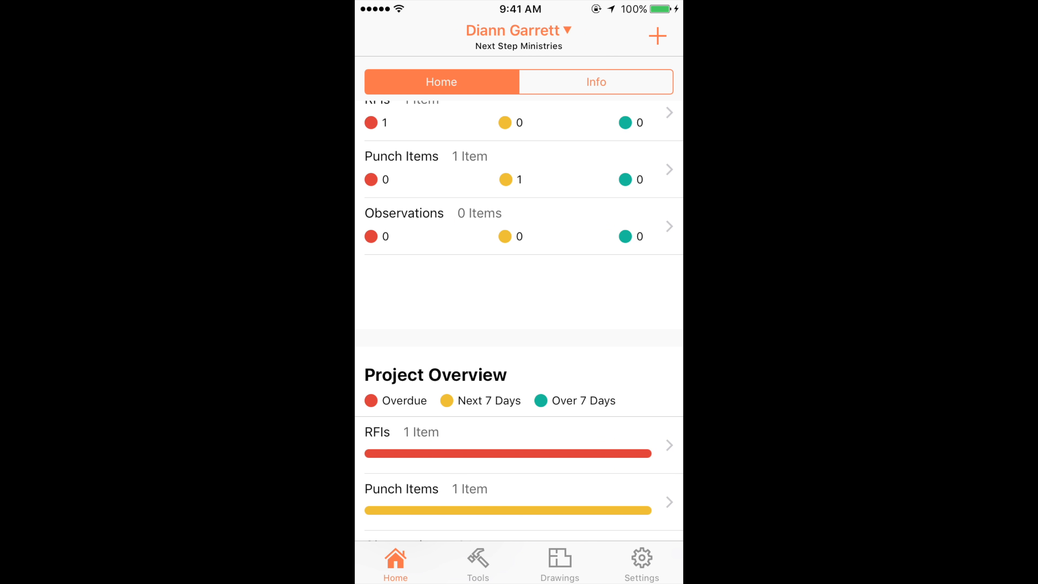
# Switch to the Procore mobile app and open punch item 2, Test 2, from the project's Punch List tool
pyautogui.click(478, 564)
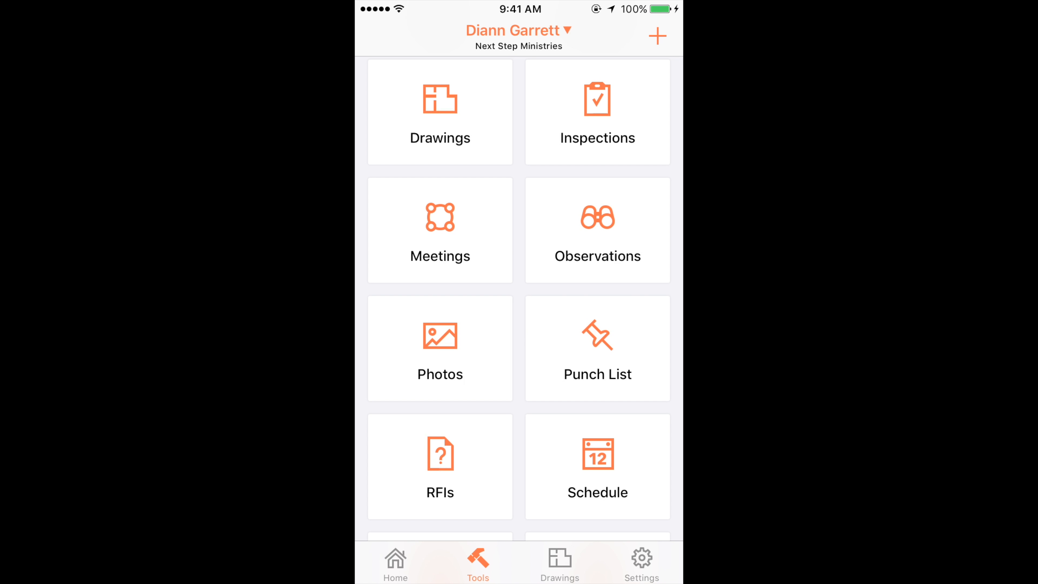
pyautogui.click(597, 348)
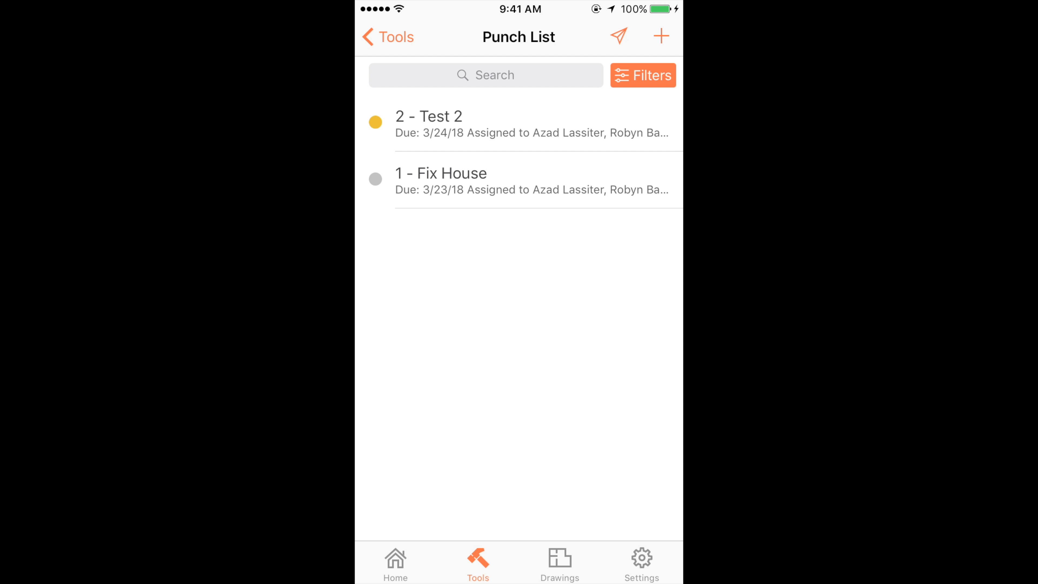
pyautogui.click(519, 123)
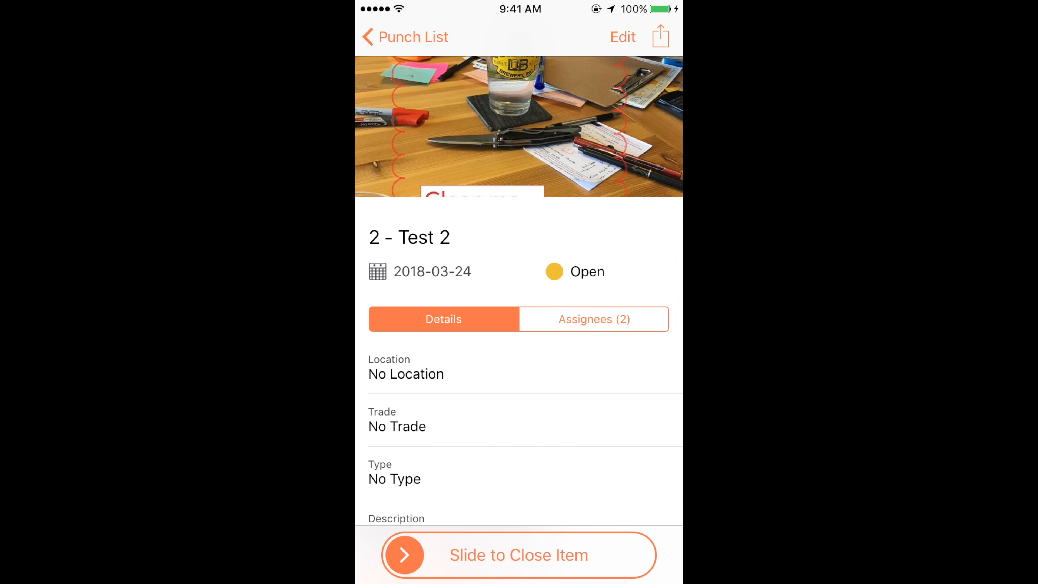
# View the Test 2 item's attached photo with the "Clean me" markup, and return to the item's details
pyautogui.click(519, 127)
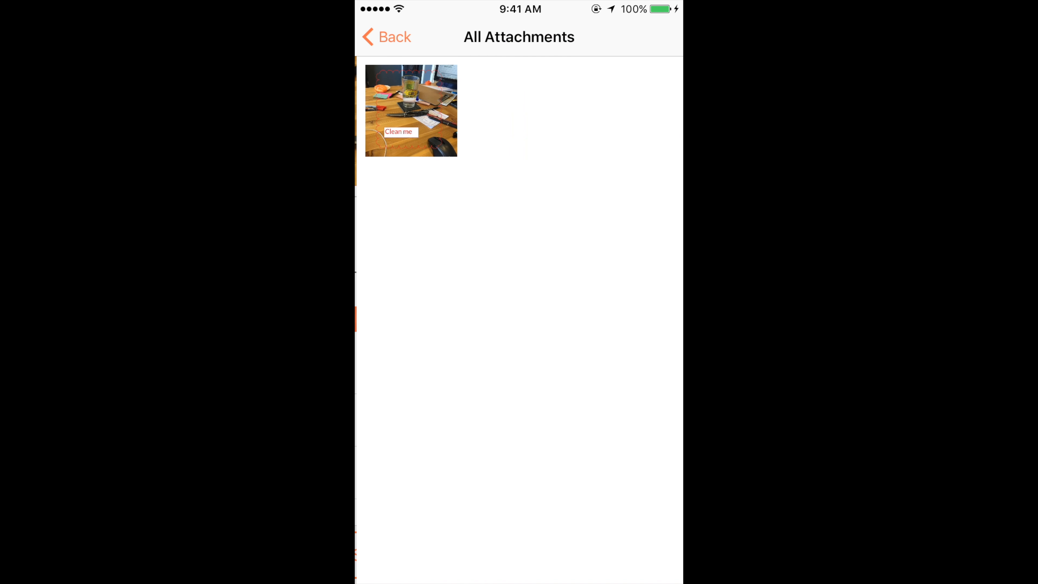
pyautogui.click(410, 109)
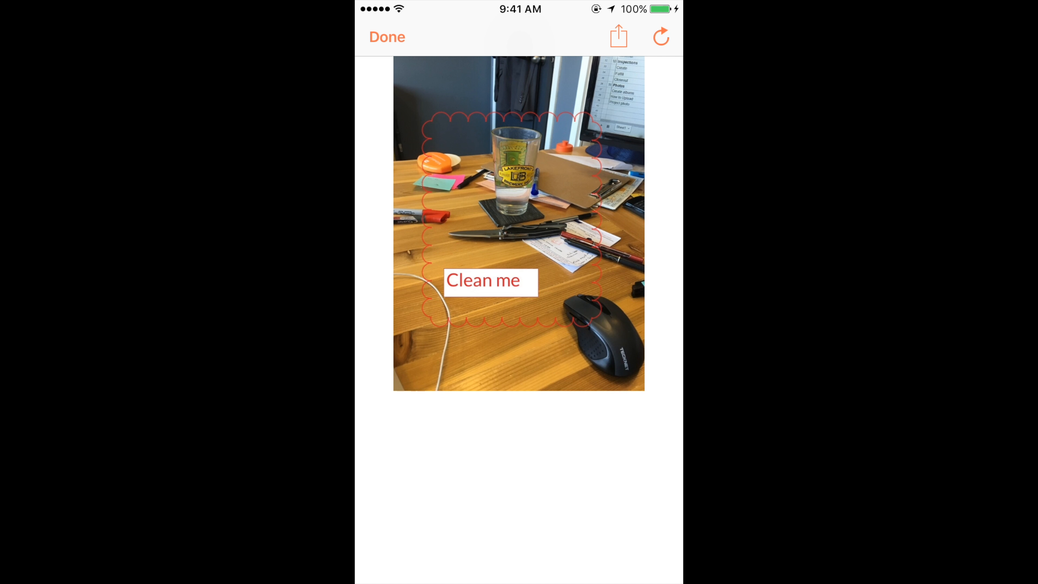
pyautogui.click(387, 37)
pyautogui.click(387, 36)
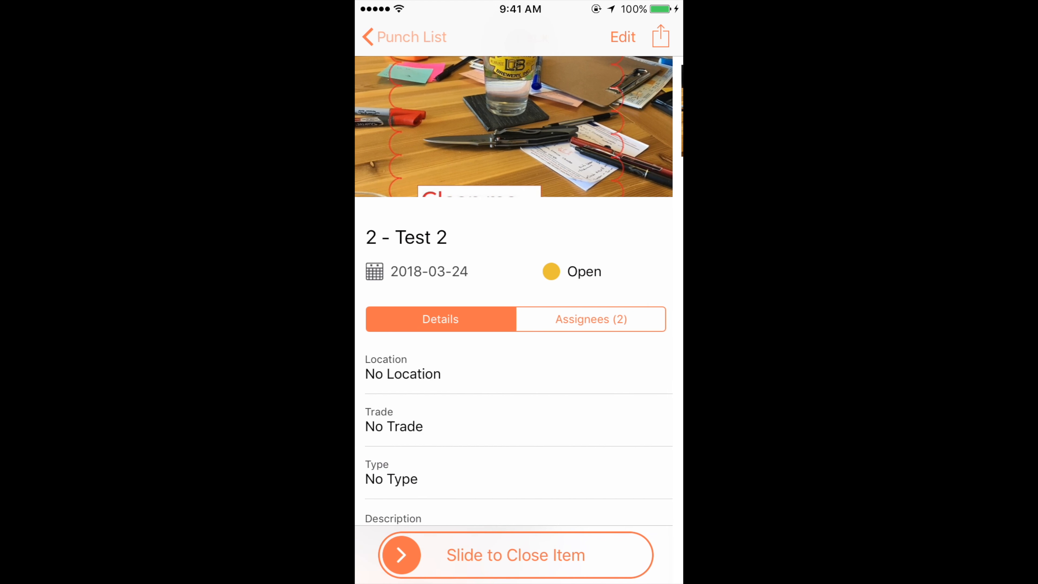